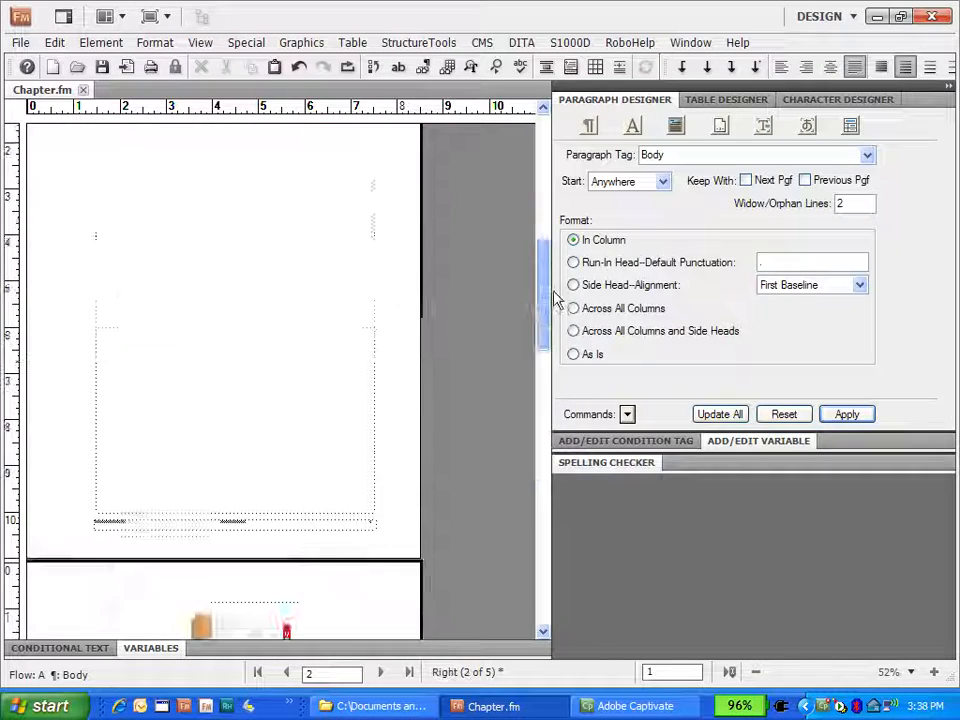
# Return to the body pages at 80% zoom and add an empty paragraph after the "Cross-references to tables" text on page 2.
pyautogui.click(194, 46)
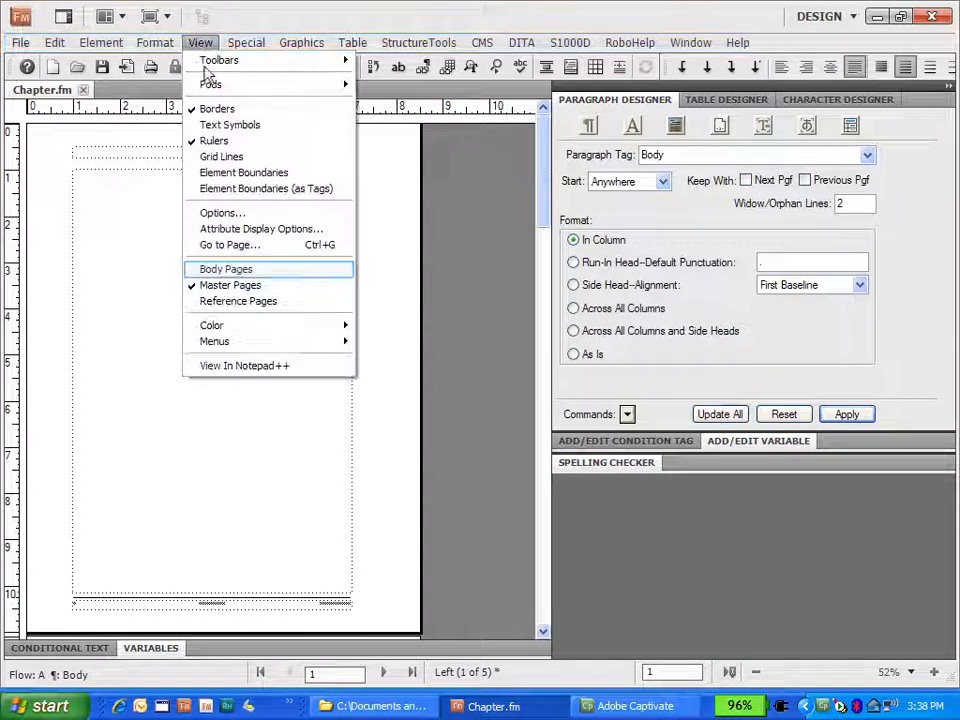
pyautogui.click(212, 268)
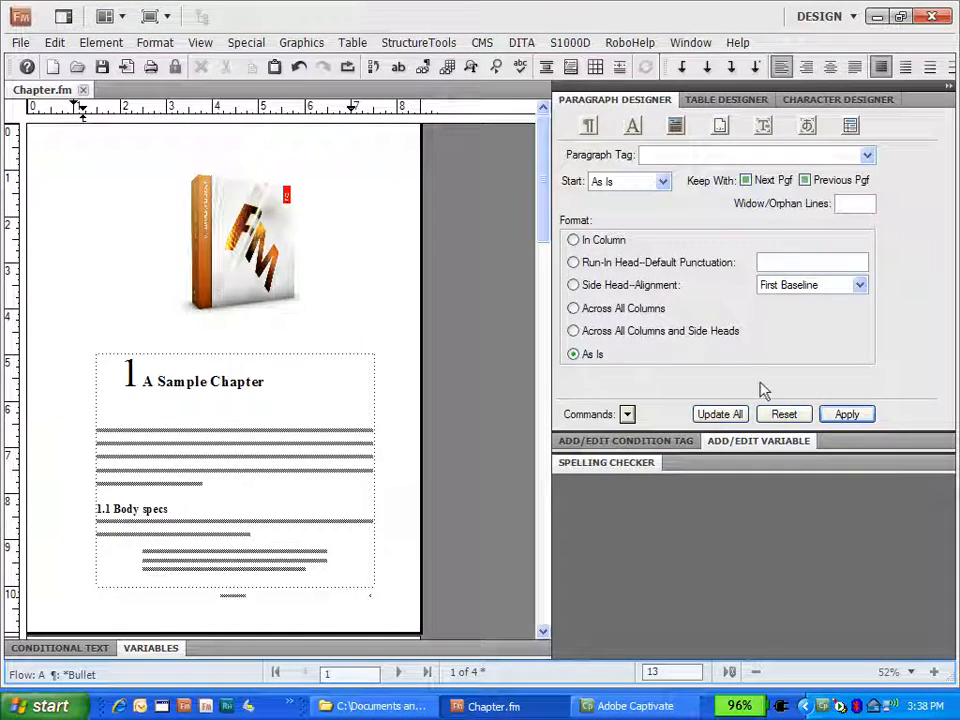
pyautogui.click(908, 671)
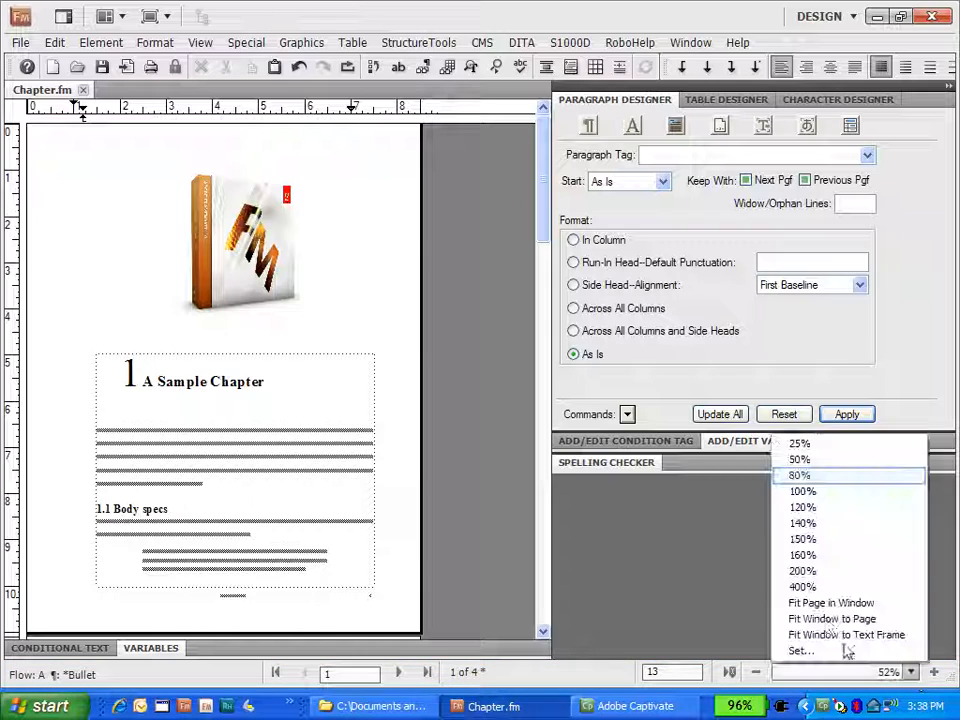
pyautogui.click(798, 475)
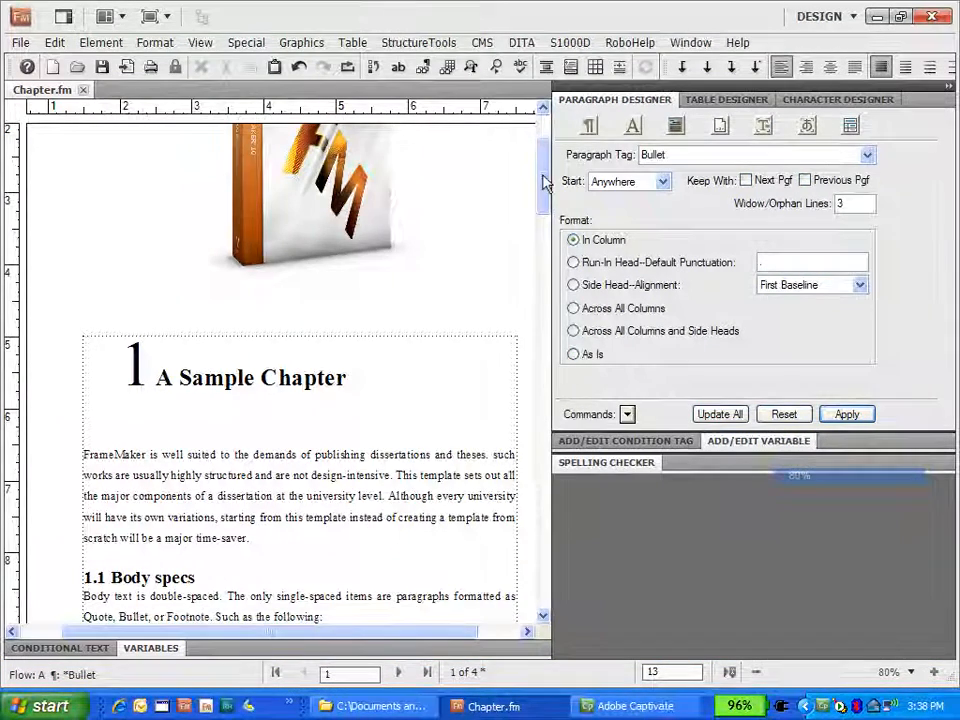
pyautogui.scroll(-10, 545, 265)
pyautogui.moveTo(545, 265); pyautogui.dragTo(545, 345)
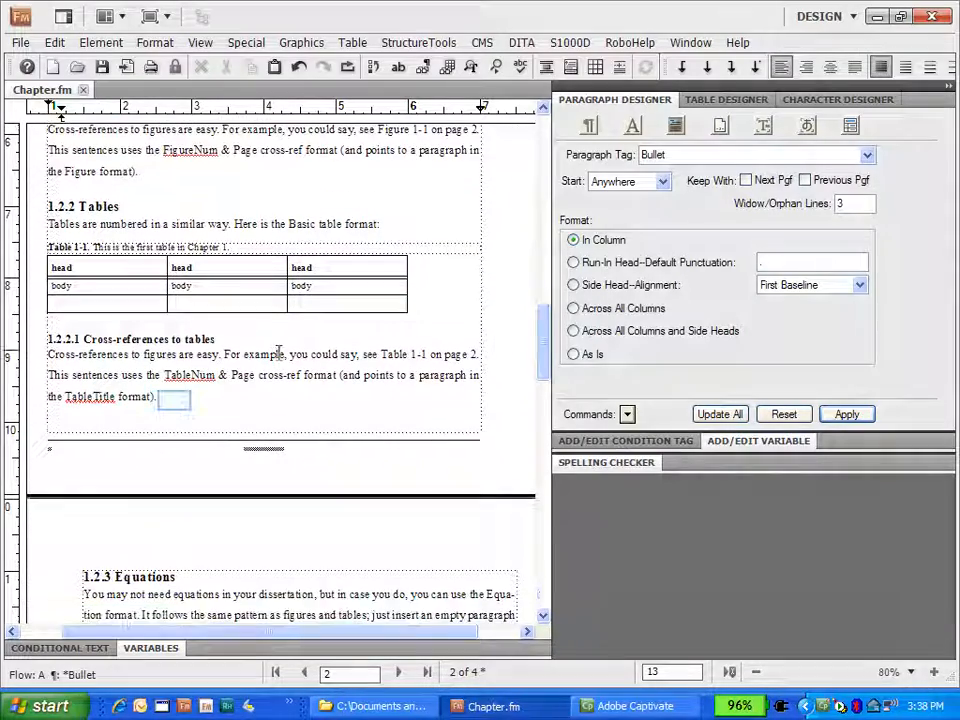
pyautogui.click(176, 405)
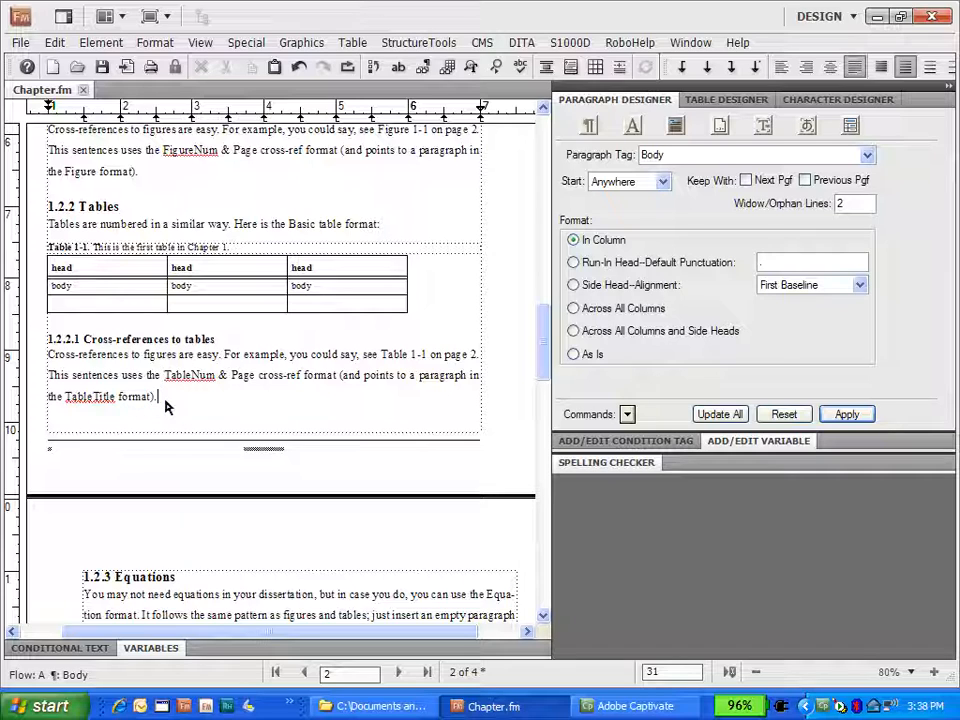
pyautogui.press('Return')
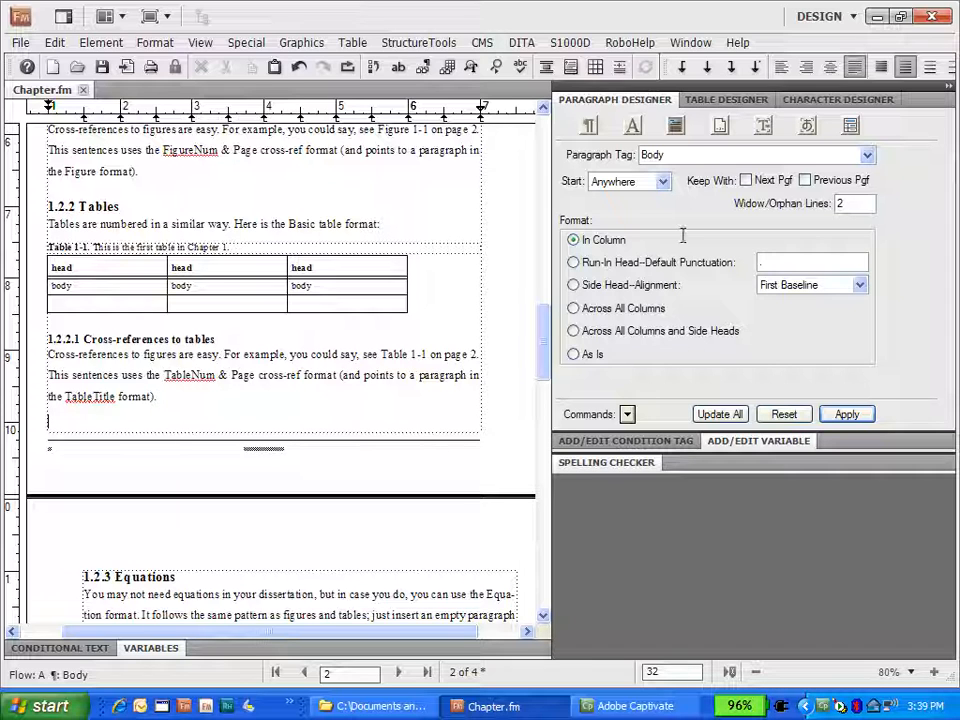
# Create a paragraph format named Landscape for the empty paragraph, stored in the catalog and applied to the selection.
pyautogui.click(637, 155)
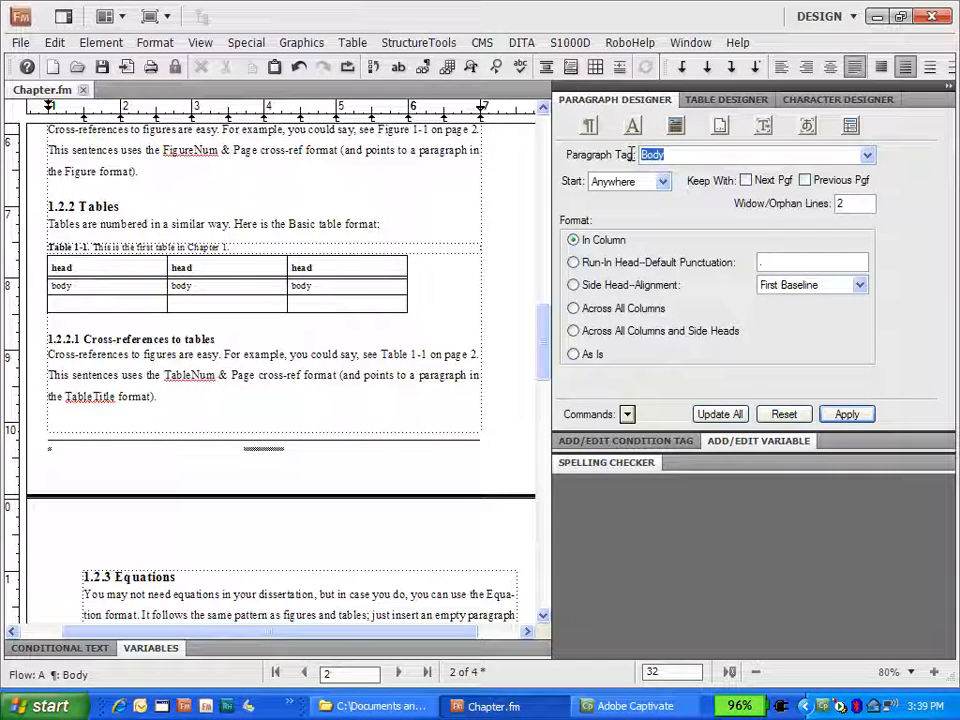
pyautogui.write('Land')
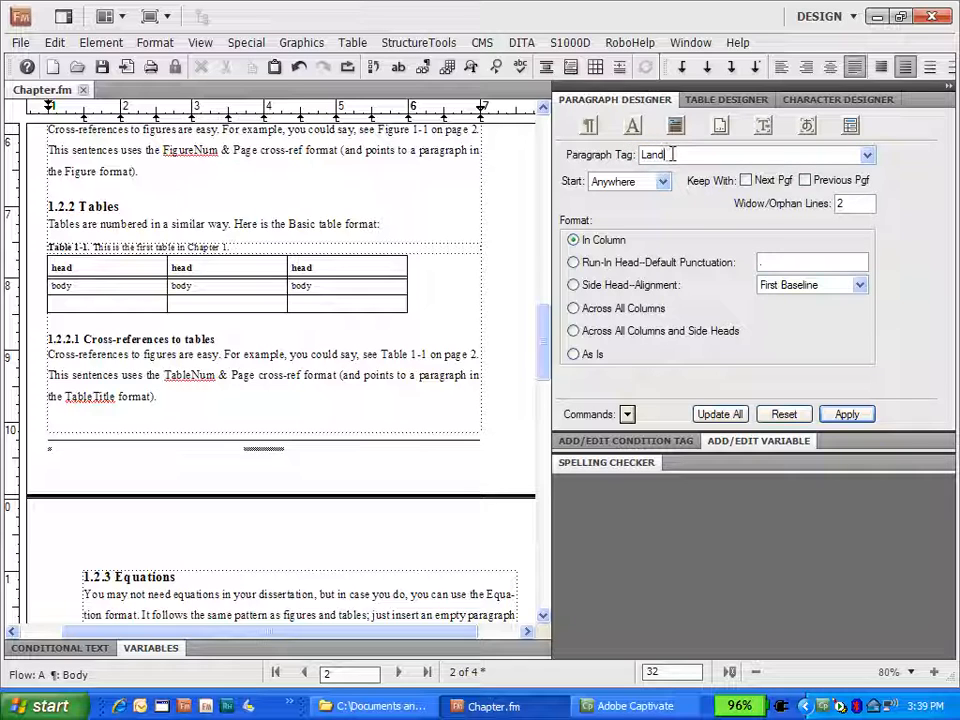
pyautogui.write('scape')
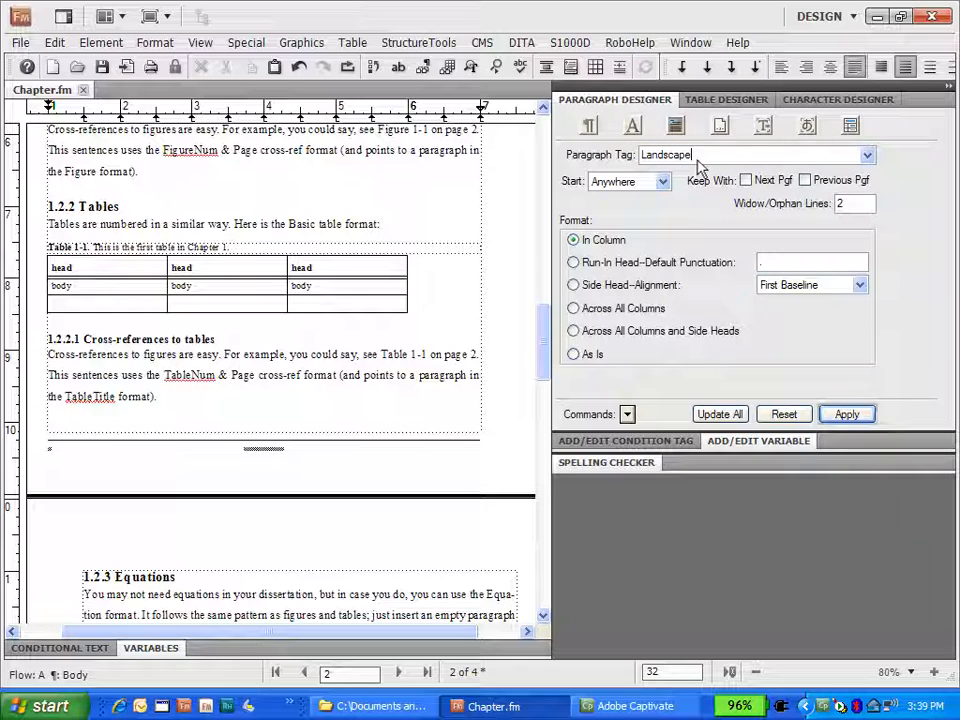
pyautogui.click(849, 414)
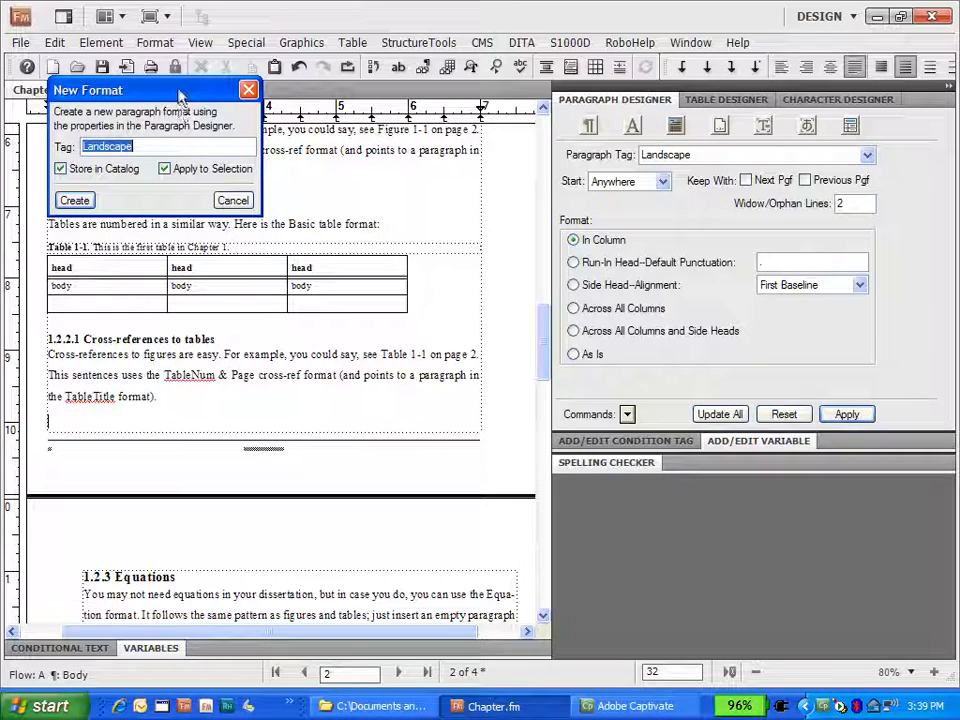
pyautogui.moveTo(186, 98); pyautogui.dragTo(282, 127)
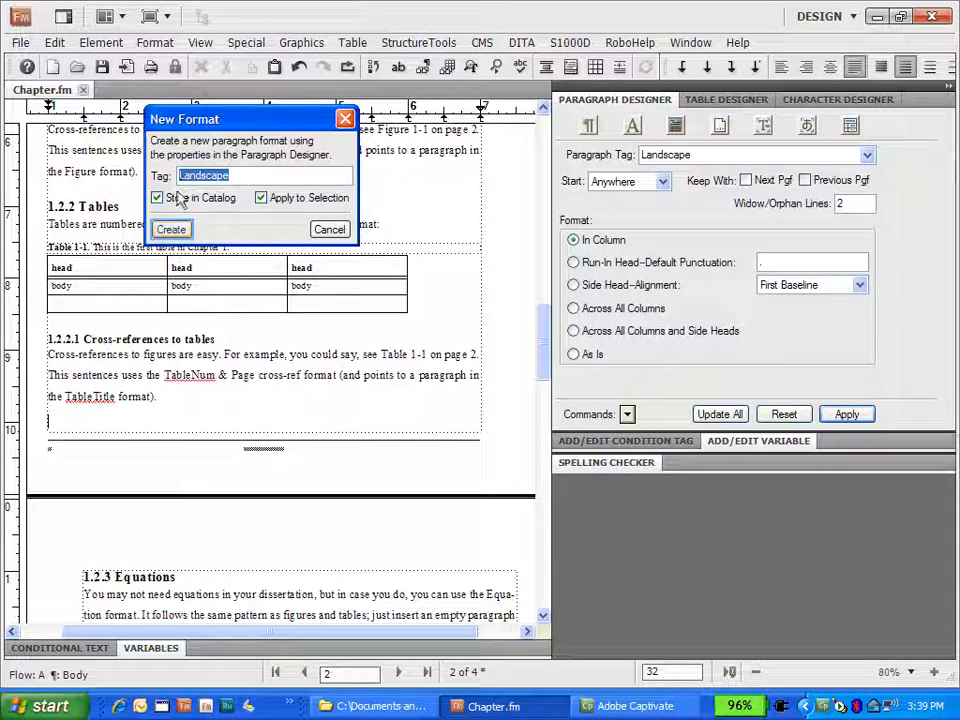
pyautogui.click(171, 230)
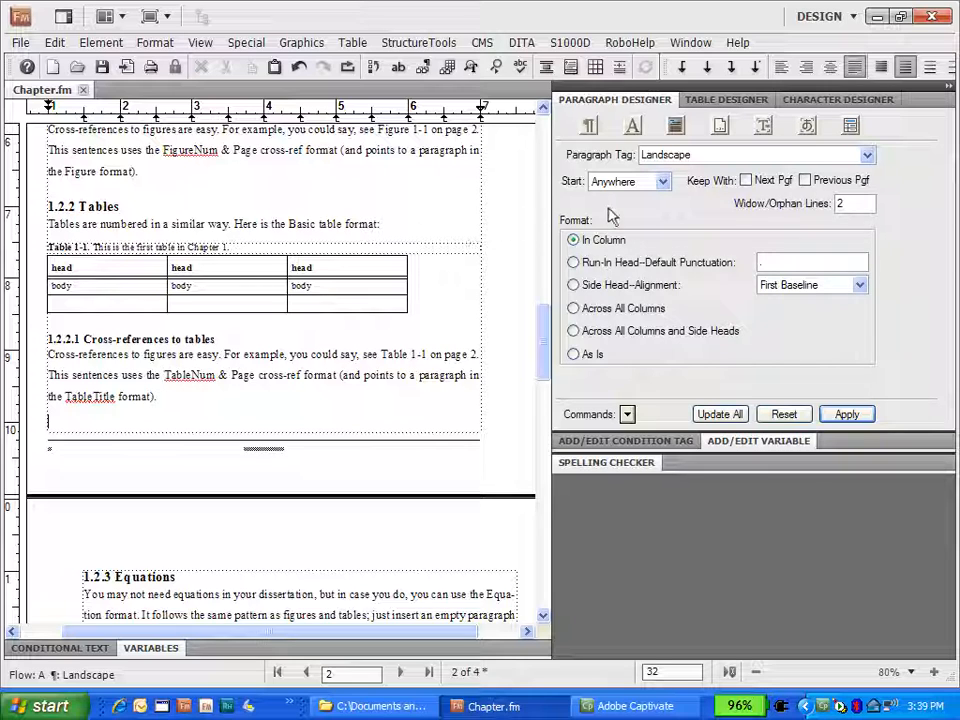
# Set the Landscape paragraph format to start at Top of Page and update all paragraphs with that tag.
pyautogui.click(662, 182)
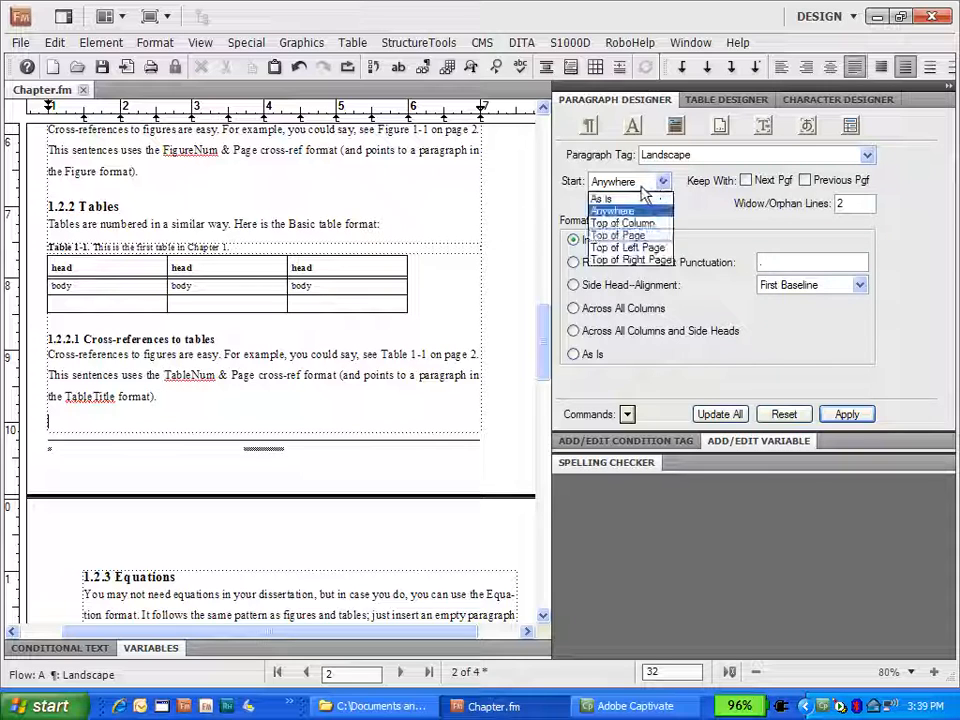
pyautogui.click(626, 236)
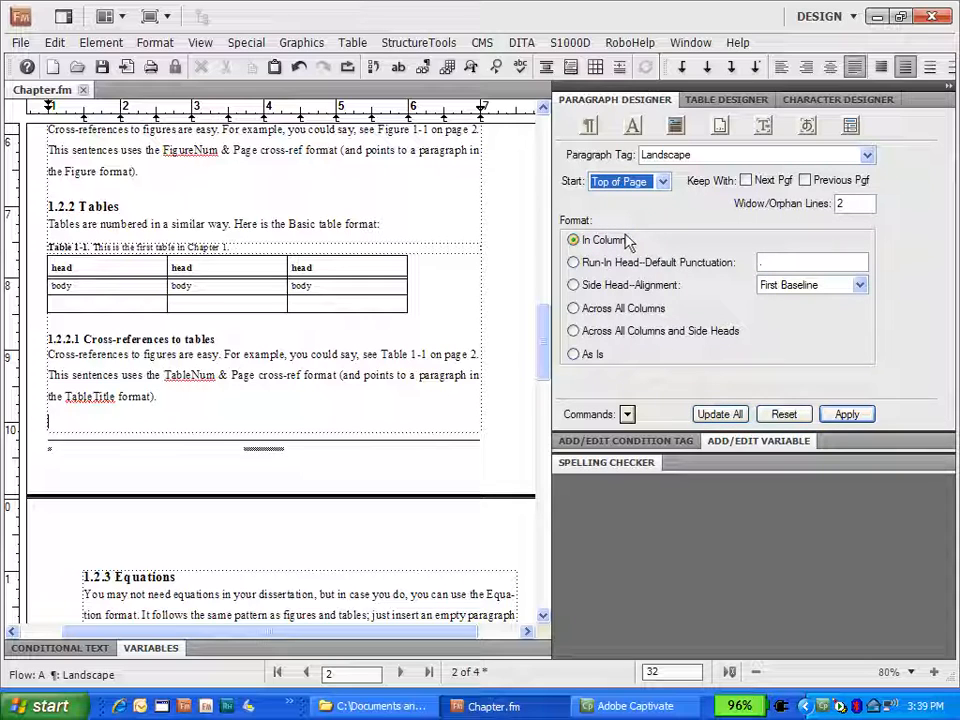
pyautogui.click(720, 414)
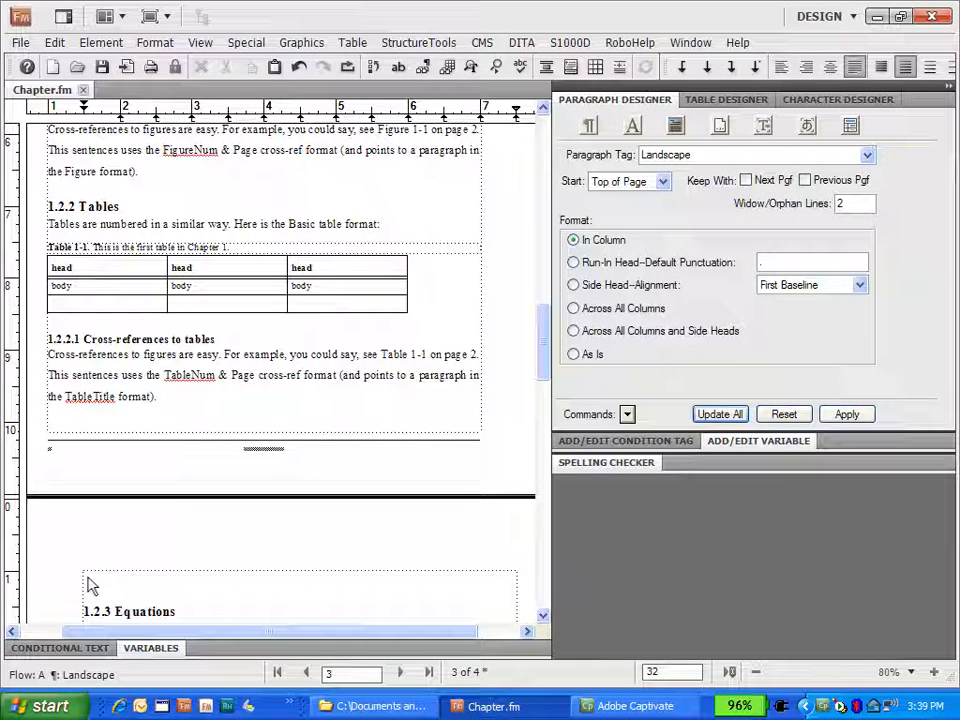
# Run Apply Master Pages on the chapter.
pyautogui.press('alt')
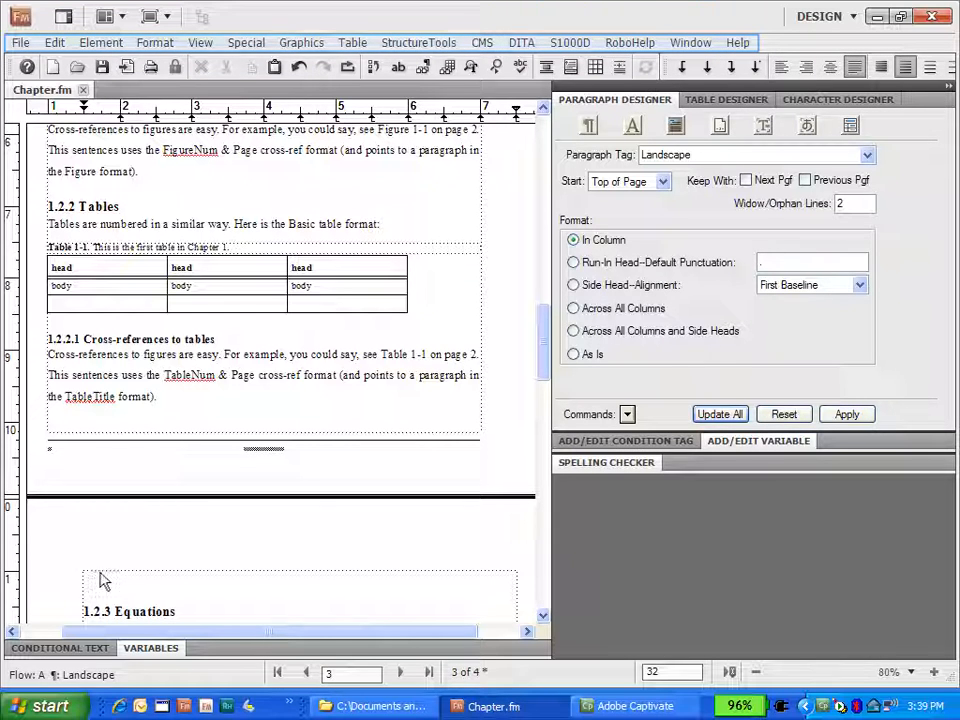
pyautogui.click(160, 43)
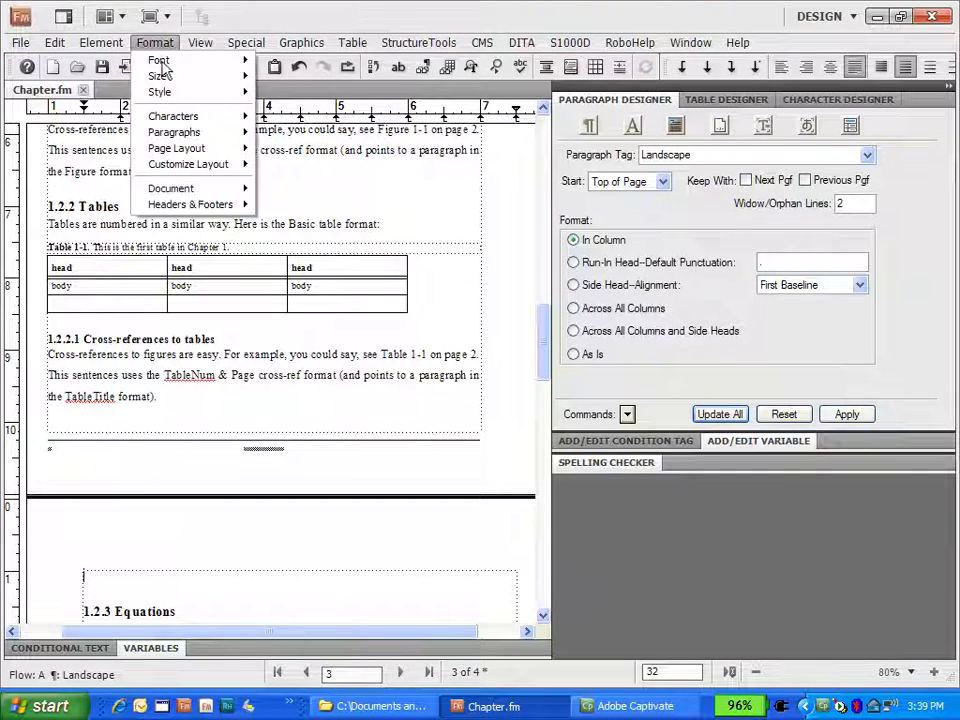
pyautogui.moveTo(165, 152)
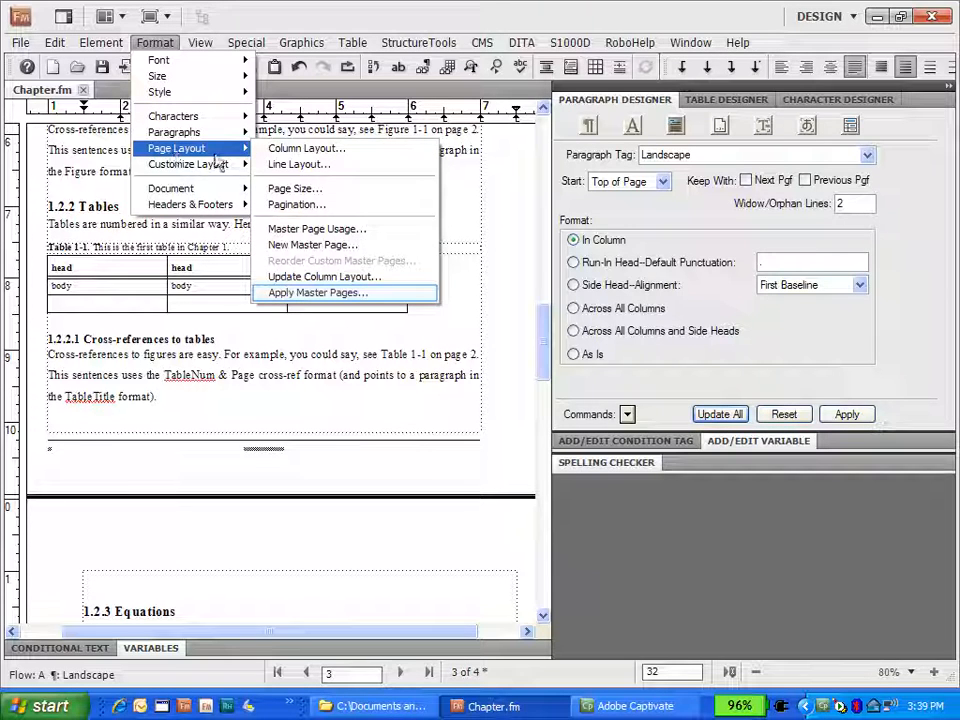
pyautogui.click(323, 296)
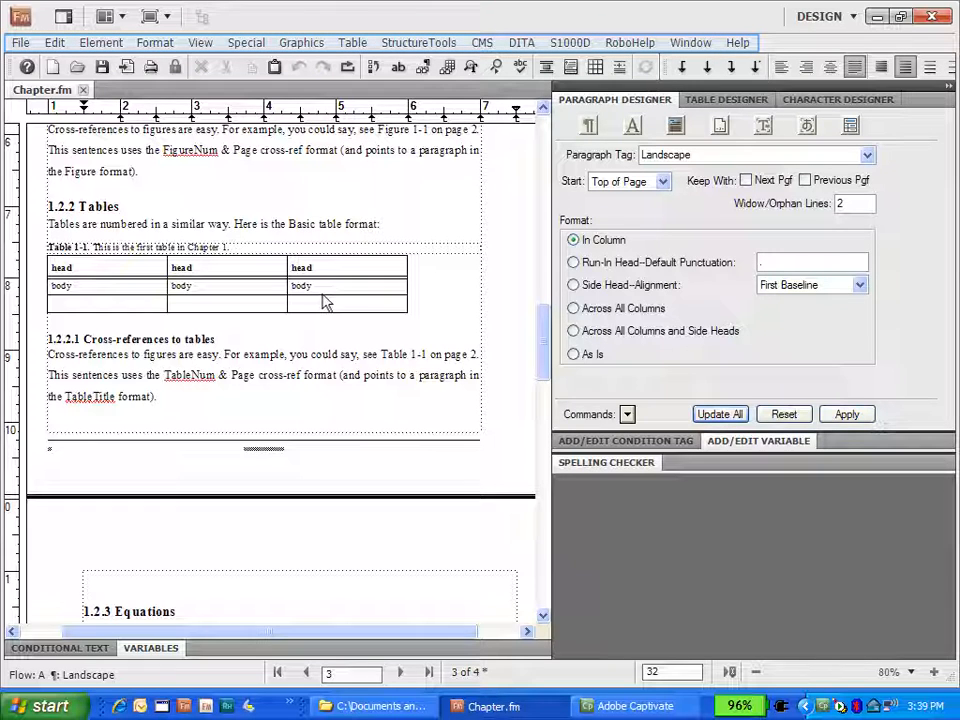
# Go to the UnstructMasterPageMaps table on the reference pages and enter Landscape as the paragraph tag name.
pyautogui.click(200, 42)
pyautogui.click(265, 301)
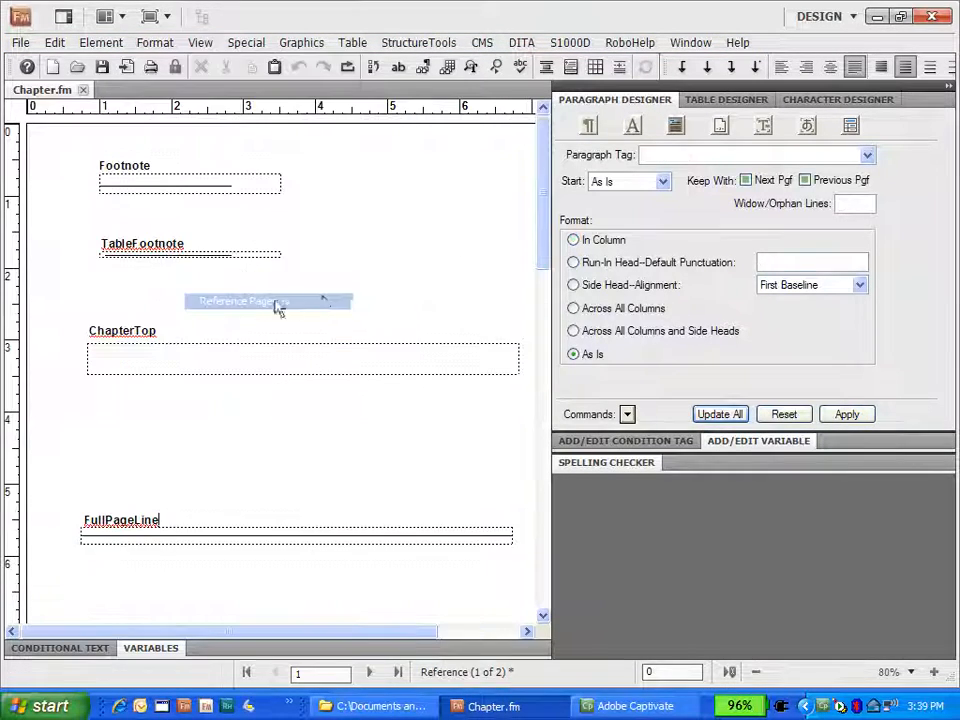
pyautogui.moveTo(540, 182); pyautogui.dragTo(538, 422)
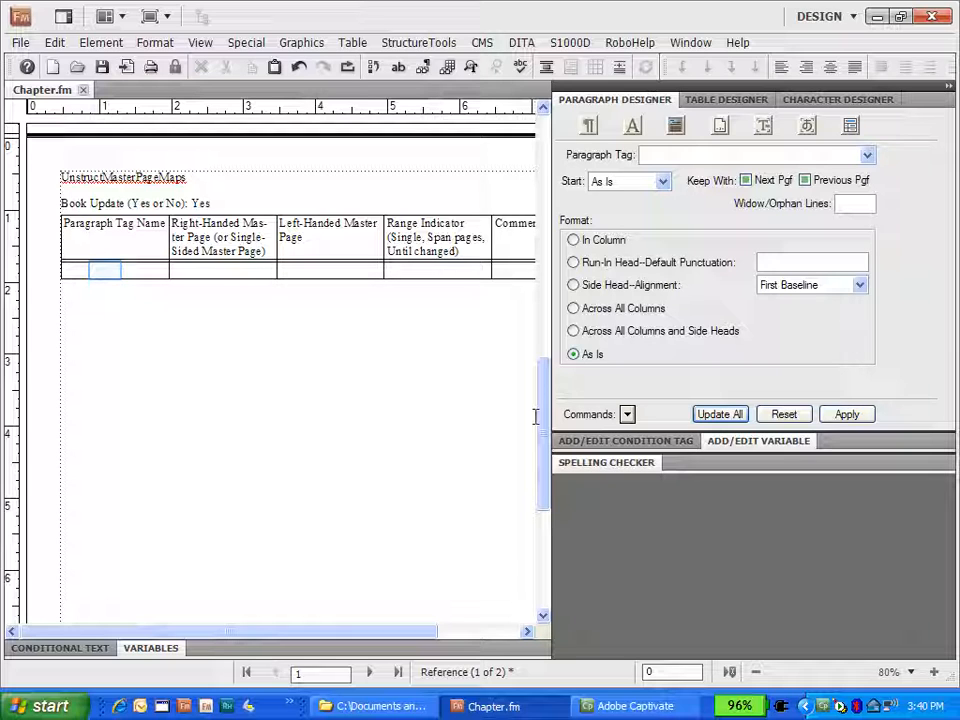
pyautogui.click(105, 270)
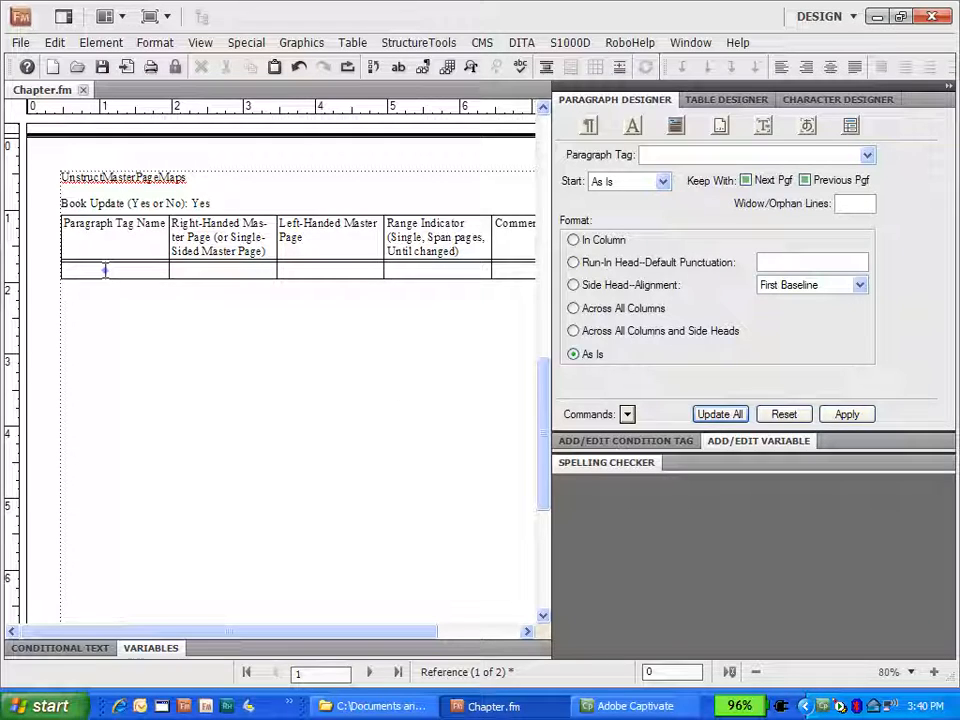
pyautogui.write('L')
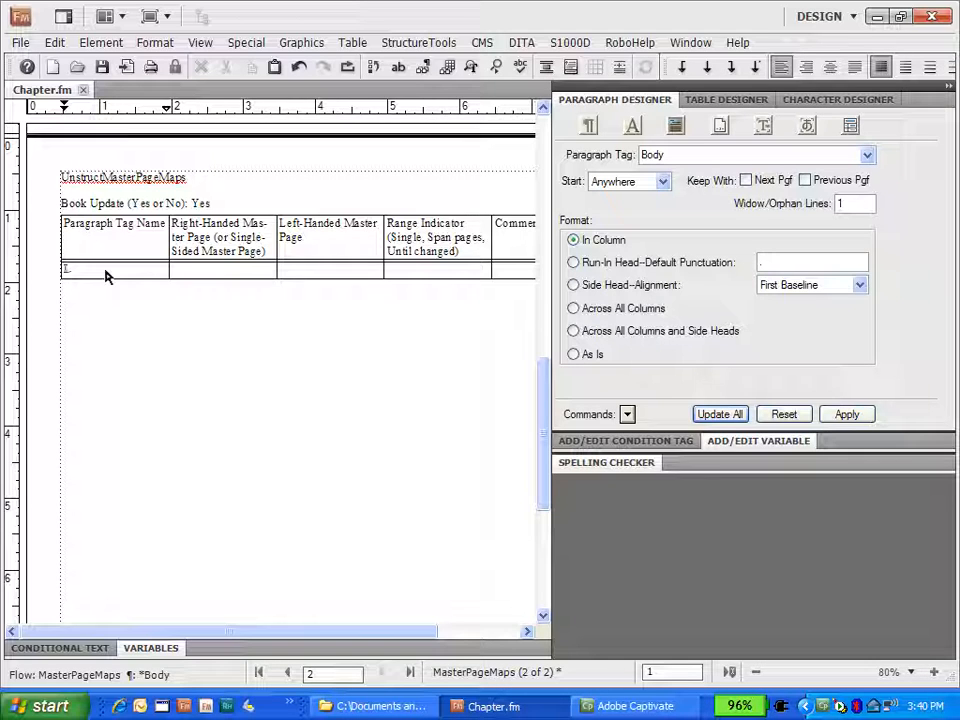
pyautogui.write('andscape')
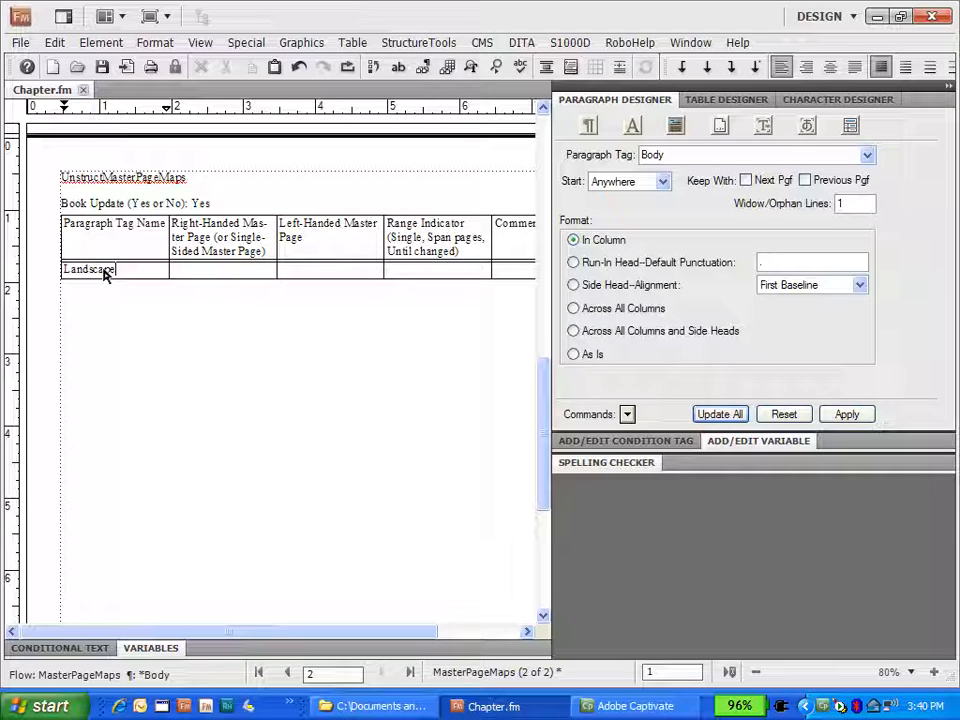
# Map the Landscape tag to right-handed master page LandscapeRight and left-handed master page LandscapeLeft, with range indicator Single.
pyautogui.click(185, 270)
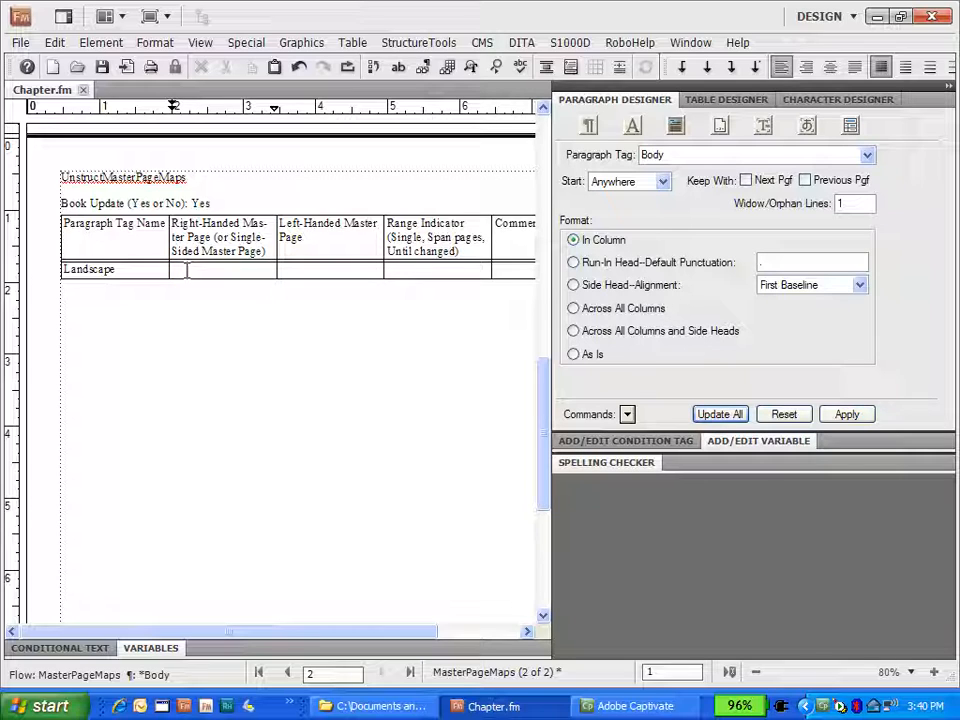
pyautogui.write('LandscapeRight')
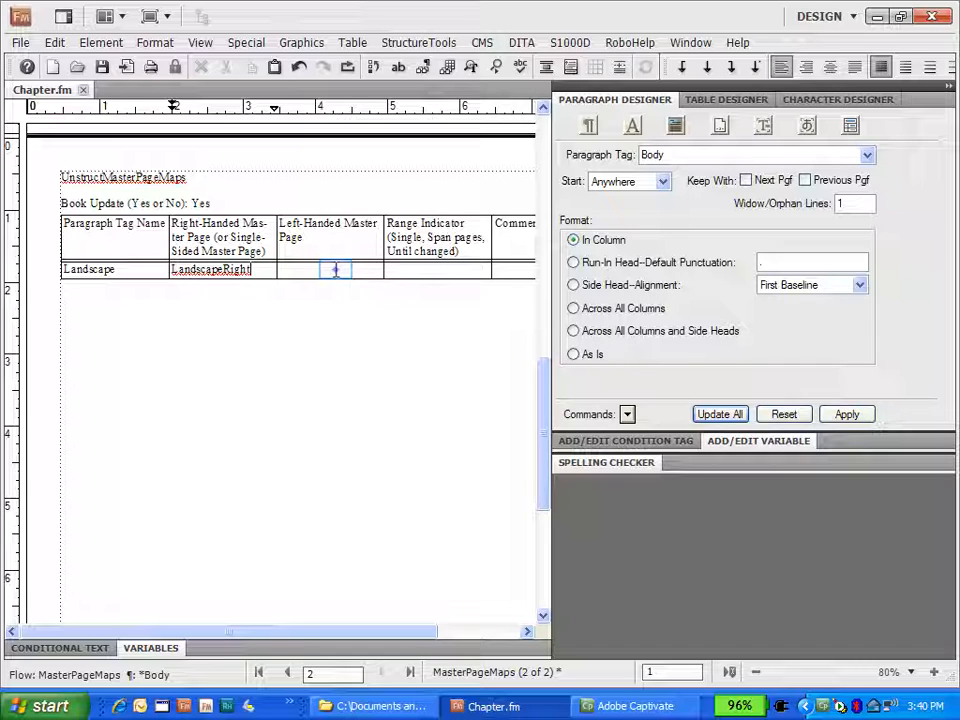
pyautogui.click(335, 274)
pyautogui.write('La')
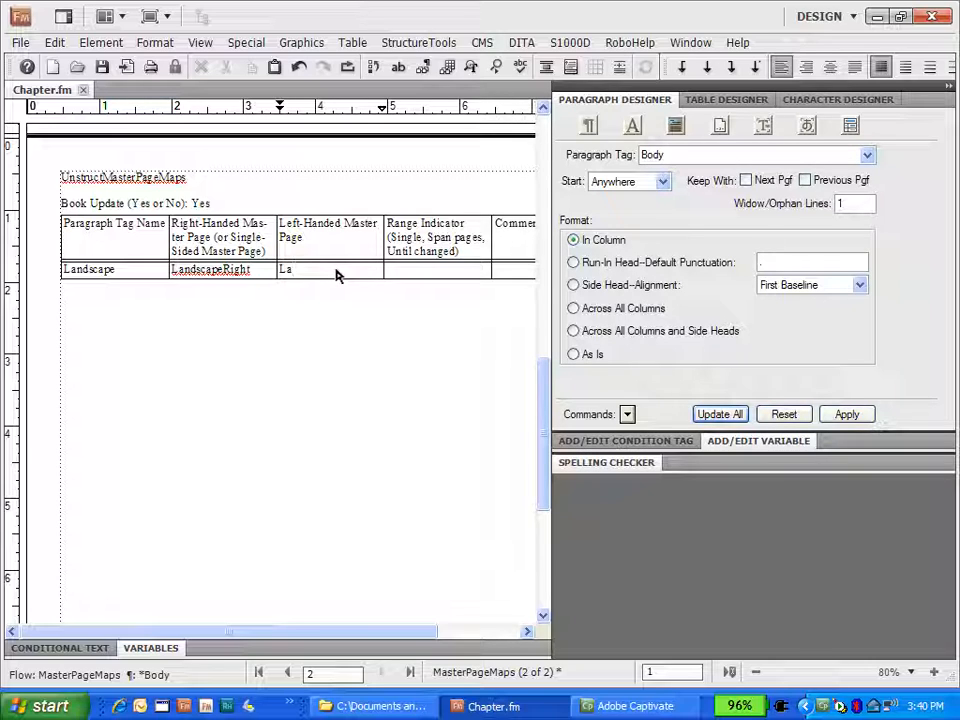
pyautogui.write('ndscapeLeft')
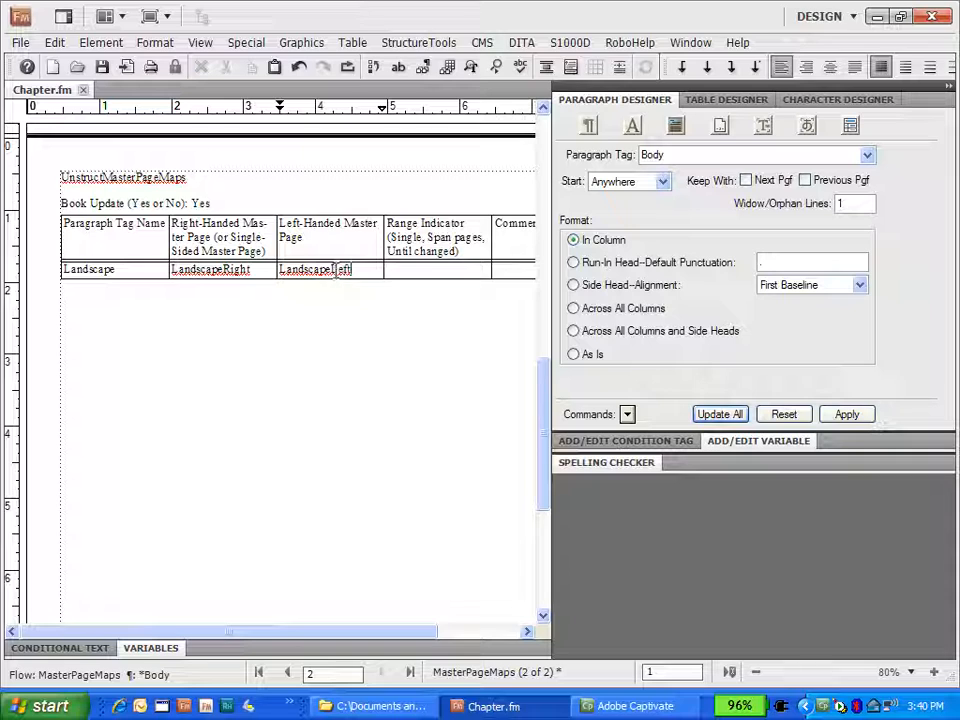
pyautogui.click(434, 276)
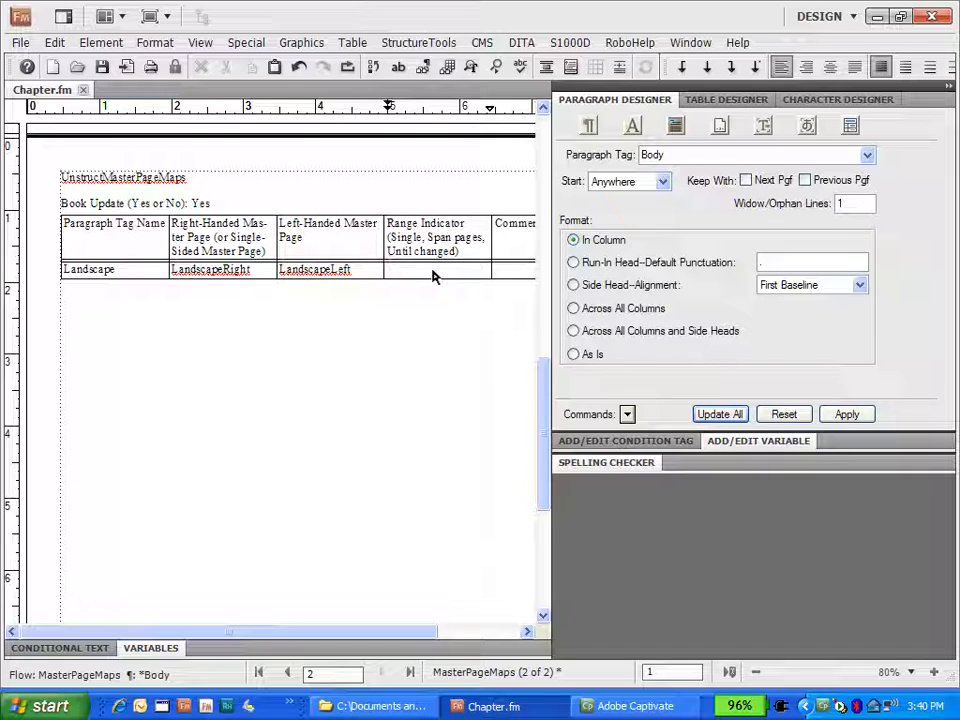
pyautogui.write('Single')
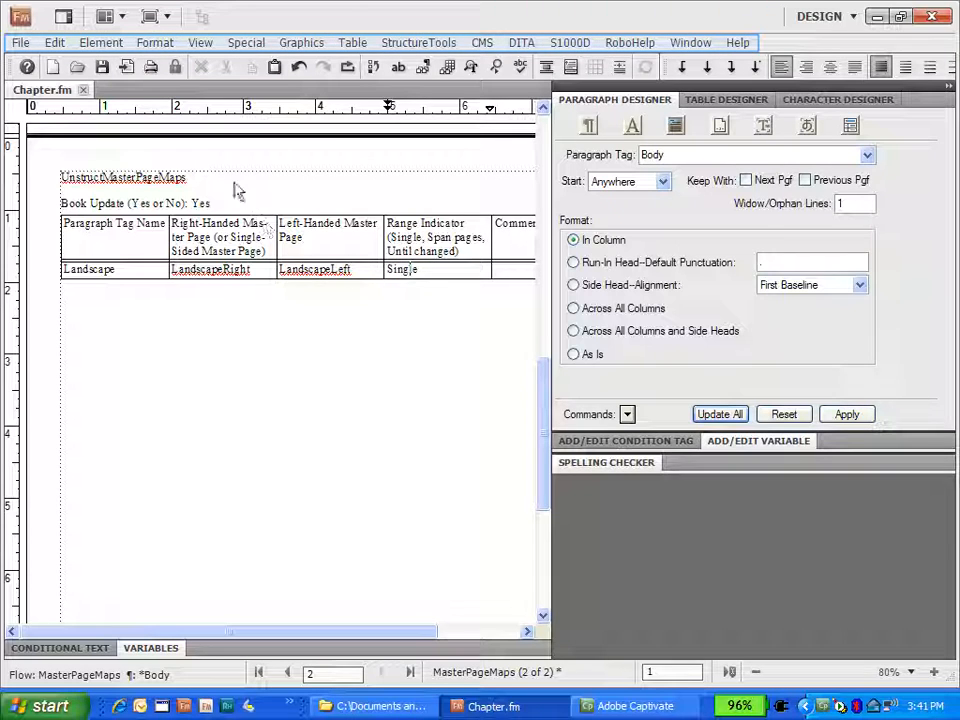
# Return to the body pages, place the cursor in the Landscape paragraph above 1.2.3 Equations, and fit the page in the window.
pyautogui.click(205, 43)
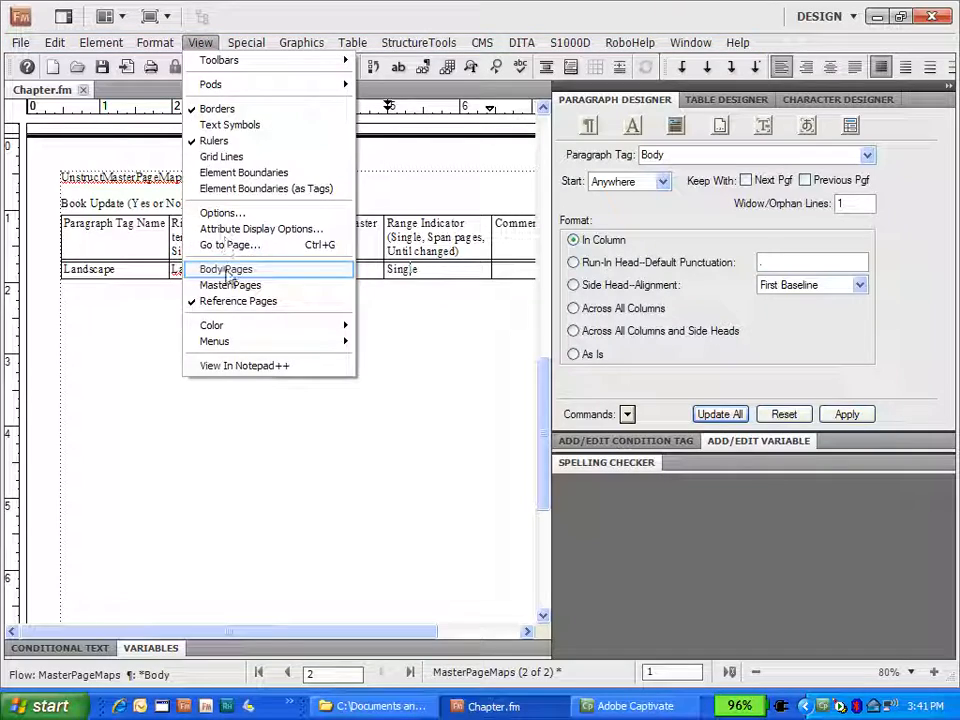
pyautogui.click(226, 270)
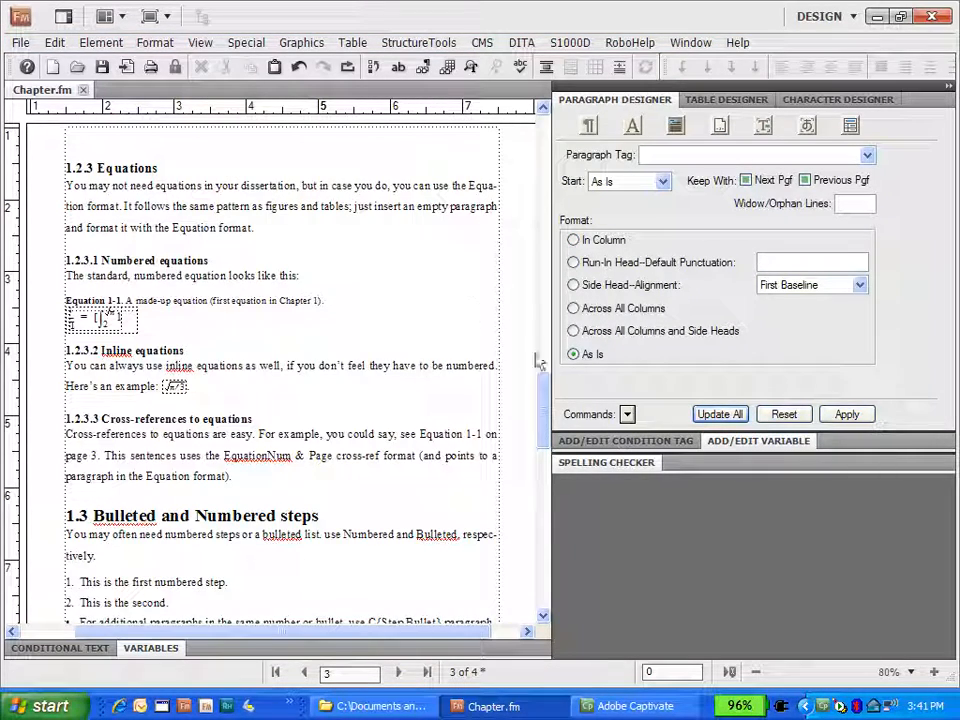
pyautogui.moveTo(546, 395); pyautogui.dragTo(542, 358)
pyautogui.click(77, 283)
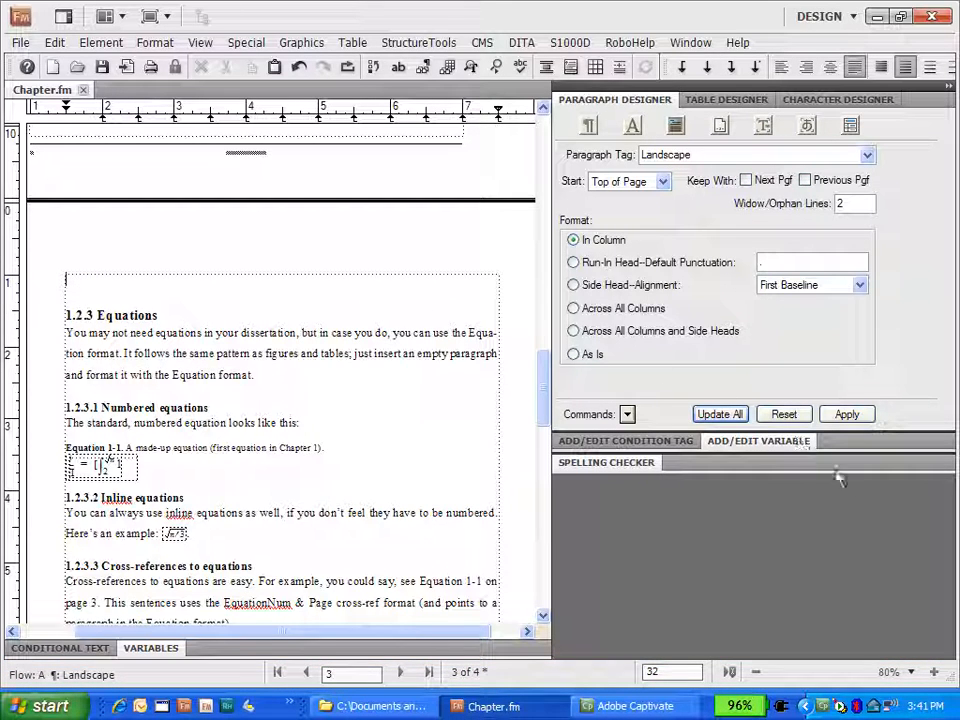
pyautogui.click(910, 672)
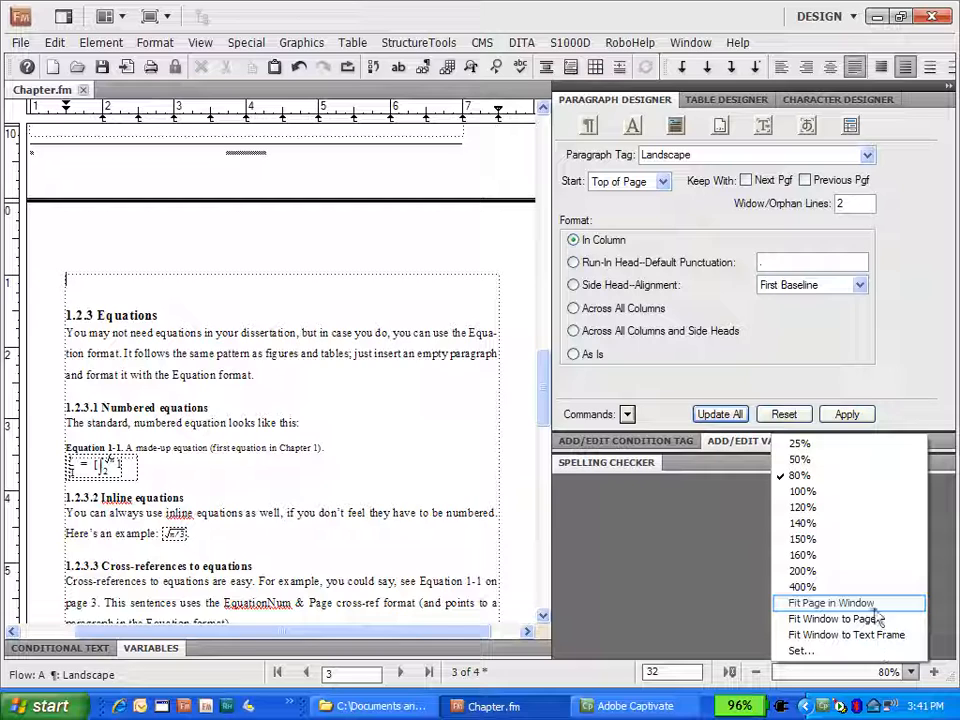
pyautogui.click(874, 608)
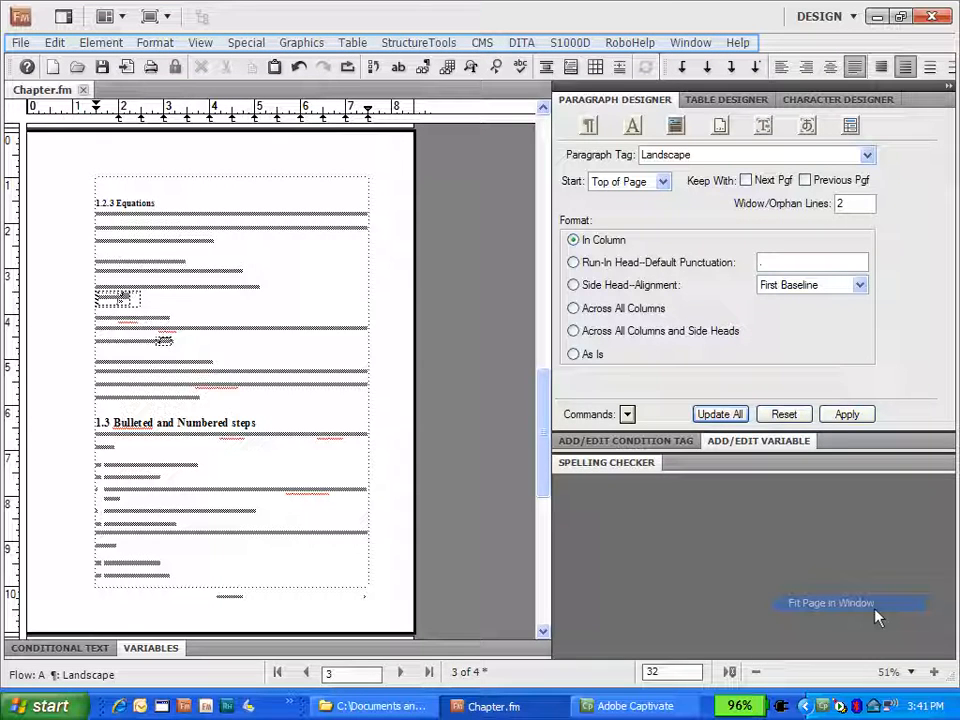
# Apply master pages so the page starting with the Landscape paragraph takes its mapped landscape layout.
pyautogui.click(155, 43)
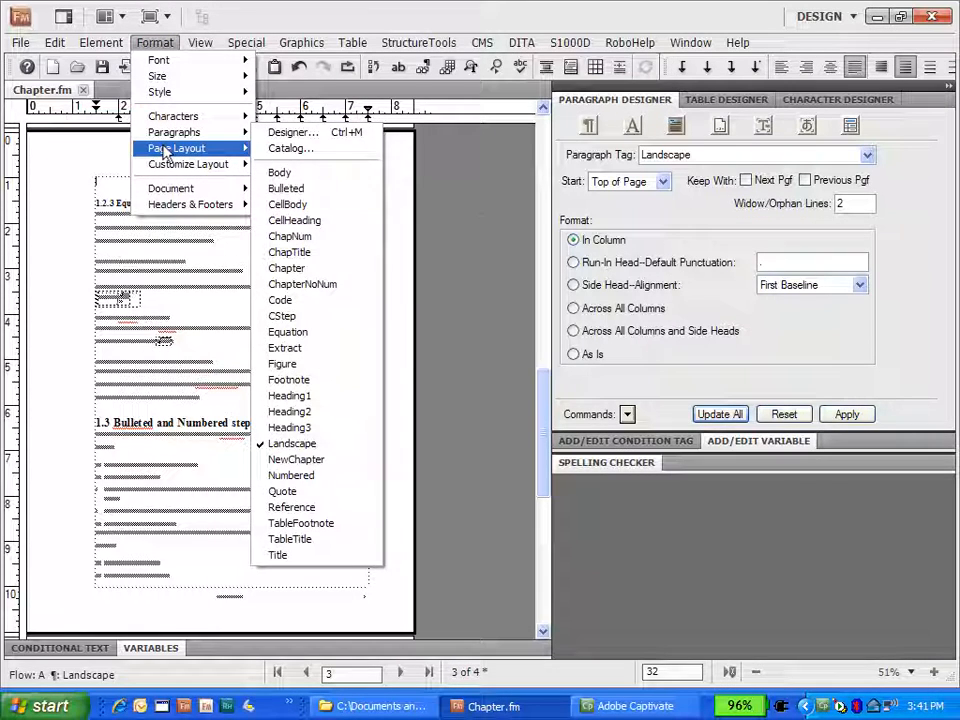
pyautogui.moveTo(216, 155)
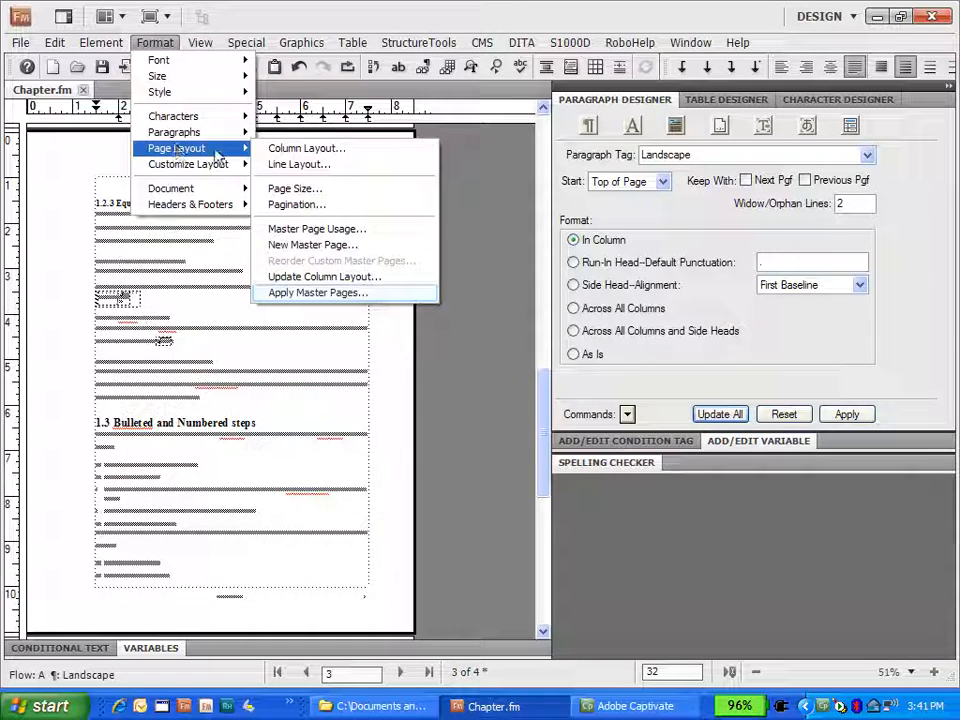
pyautogui.click(322, 294)
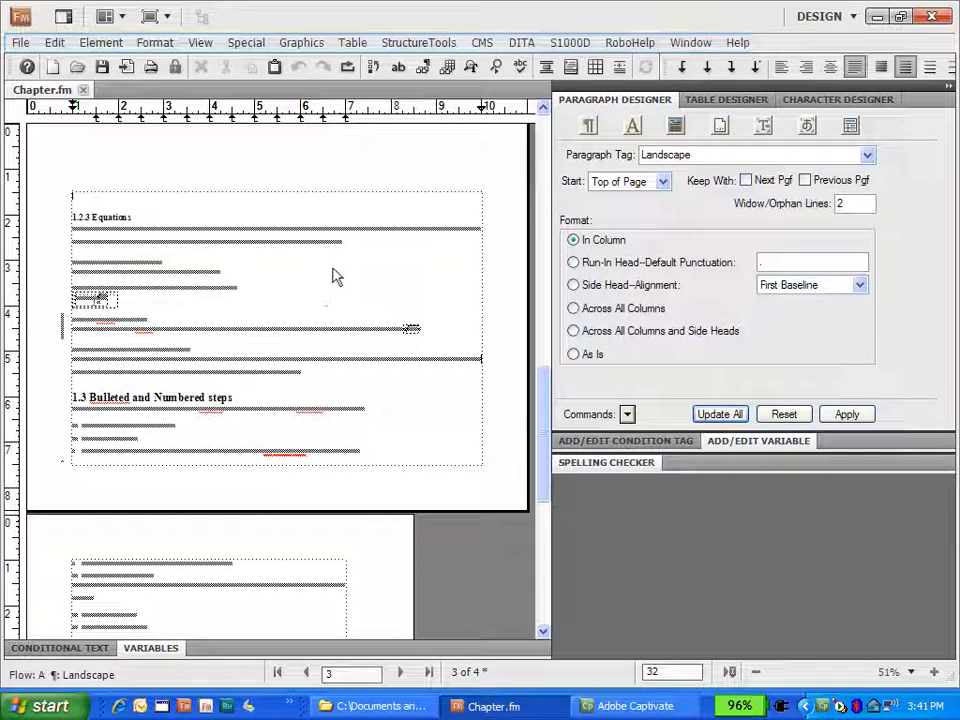
# Insert a Basic format table with 5 columns, 2 body rows and 1 heading row at the Landscape paragraph.
pyautogui.click(343, 46)
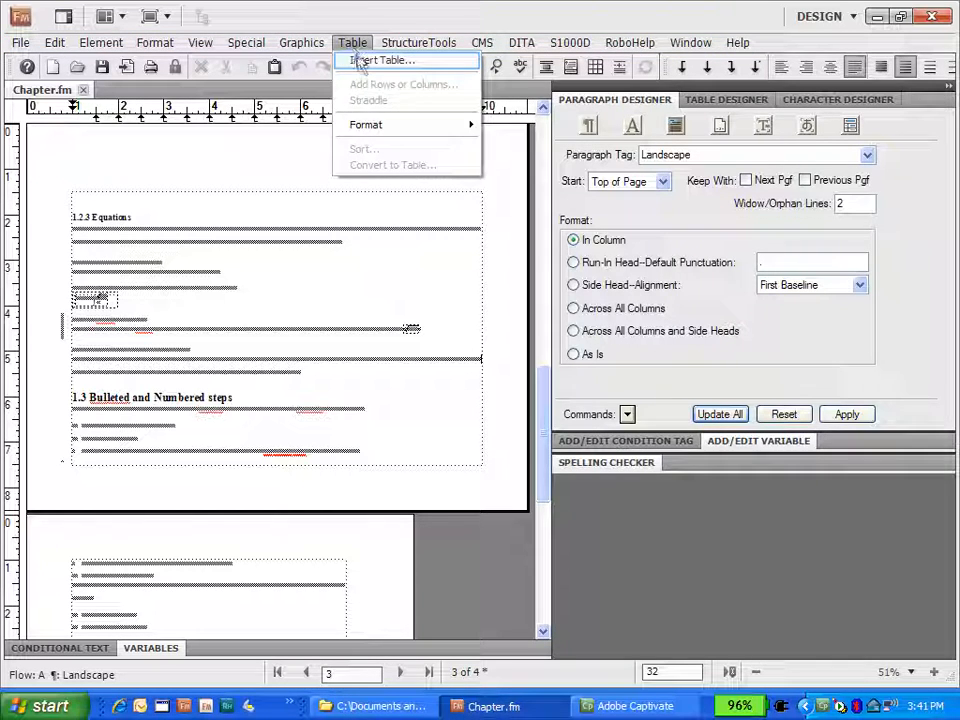
pyautogui.click(358, 60)
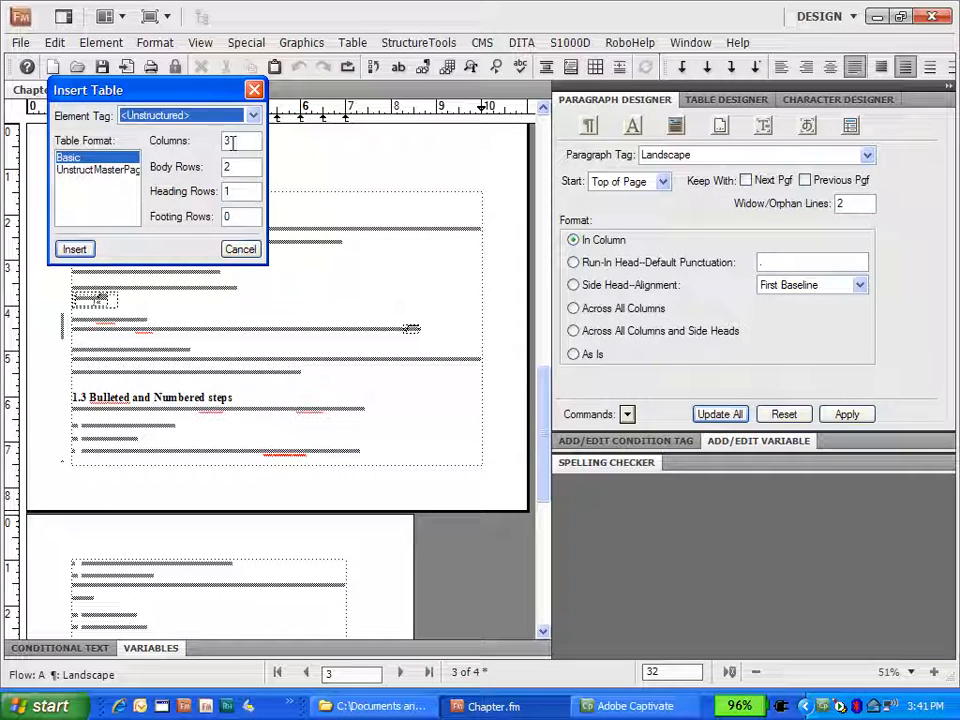
pyautogui.moveTo(233, 142); pyautogui.dragTo(225, 144)
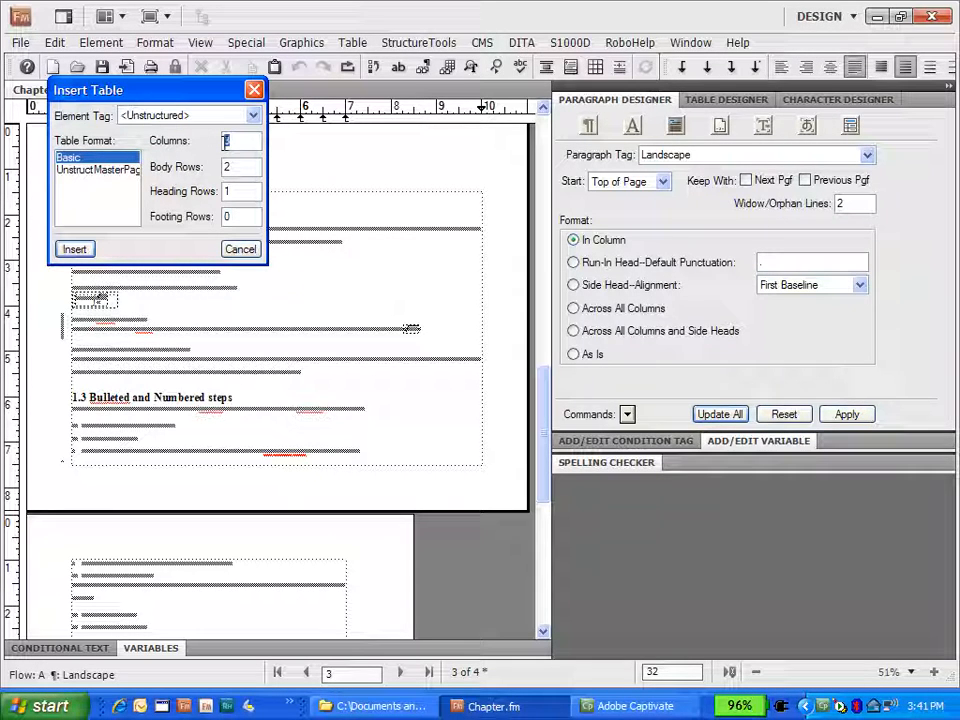
pyautogui.write('5')
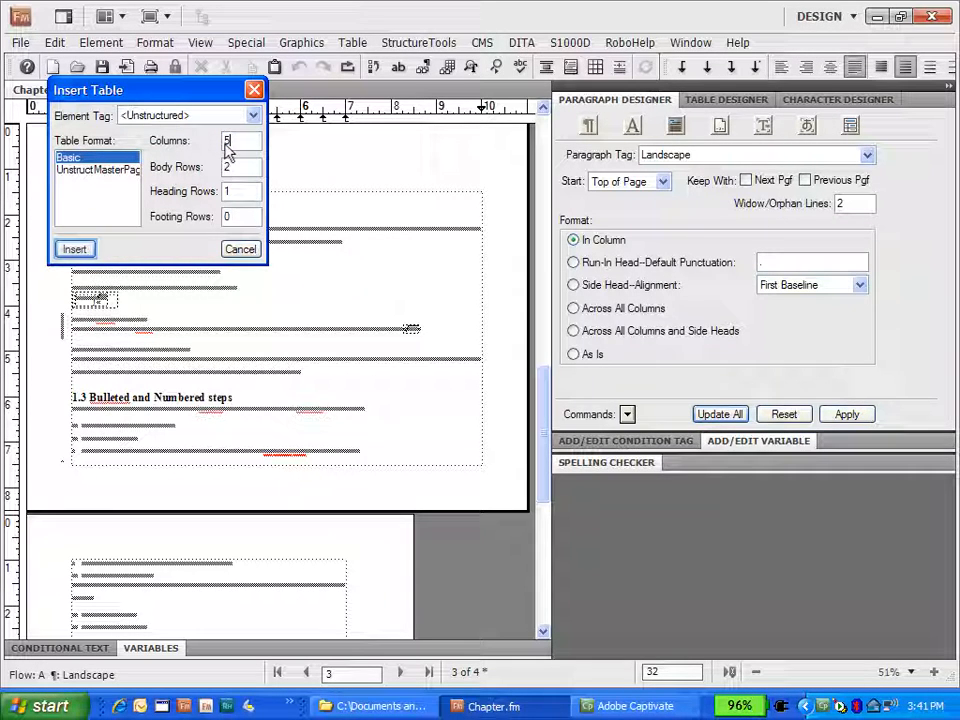
pyautogui.click(72, 248)
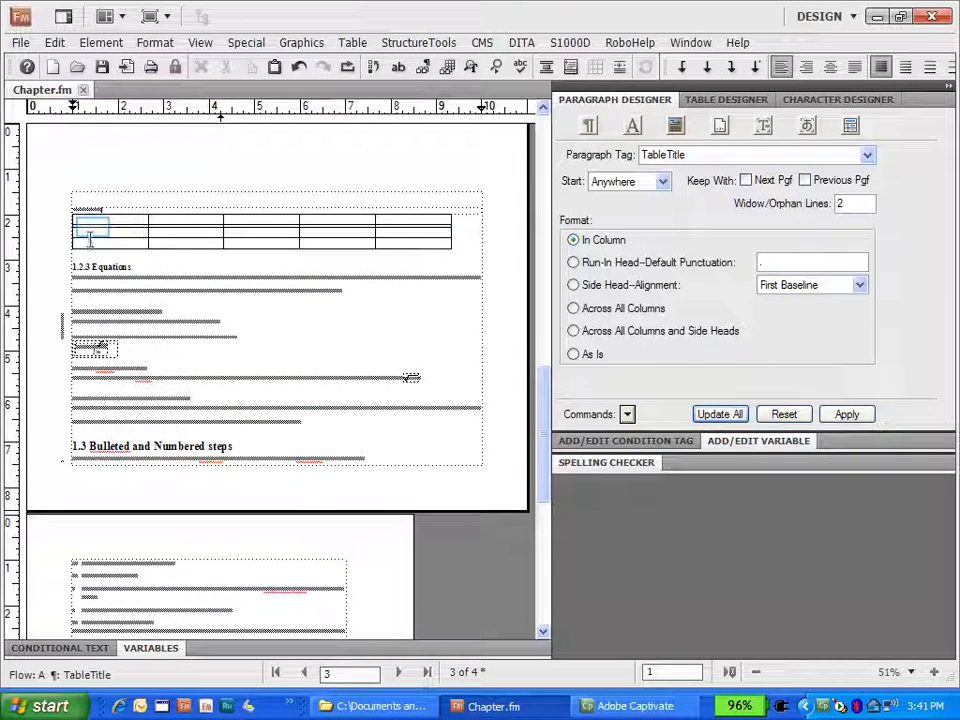
pyautogui.click(95, 233)
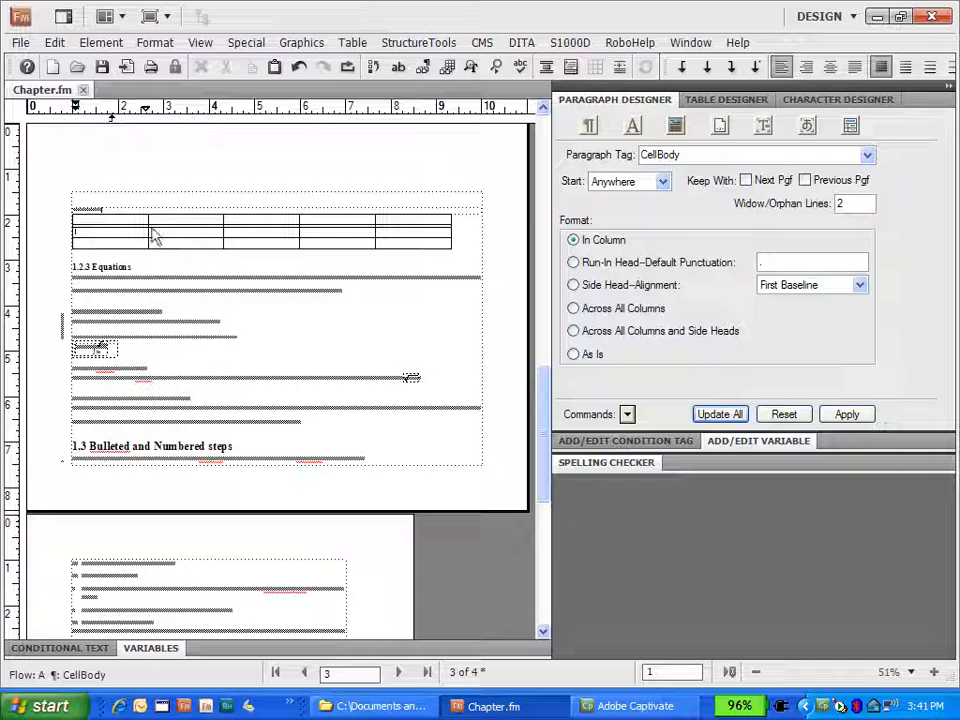
# Add empty Body paragraphs after the last text on page 2 until the Landscape paragraph and its table move to page 4.
pyautogui.moveTo(548, 398); pyautogui.dragTo(545, 306)
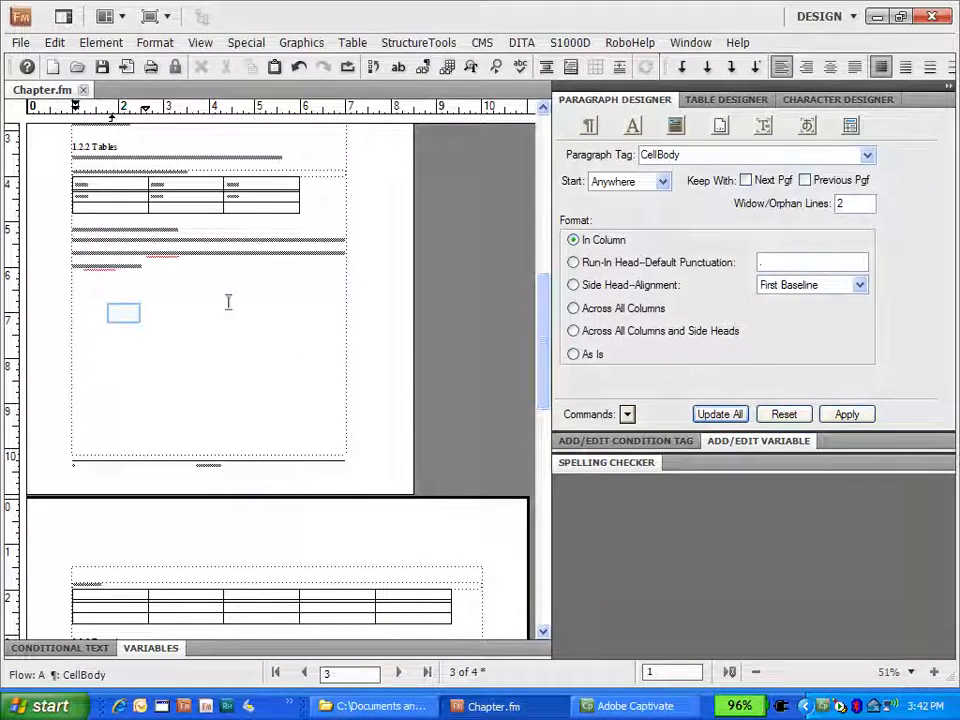
pyautogui.click(122, 314)
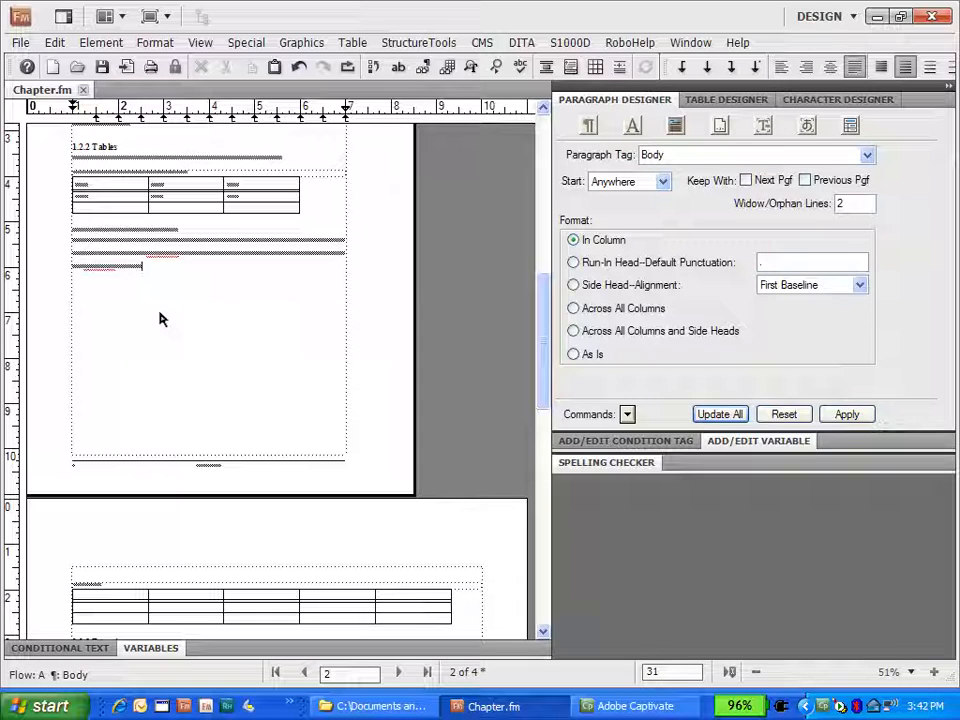
pyautogui.press('Return')
pyautogui.press('Return')
pyautogui.press('Return')
pyautogui.press('Return')
pyautogui.press('Return')
pyautogui.press('Return')
pyautogui.press('Return')
pyautogui.press('Return')
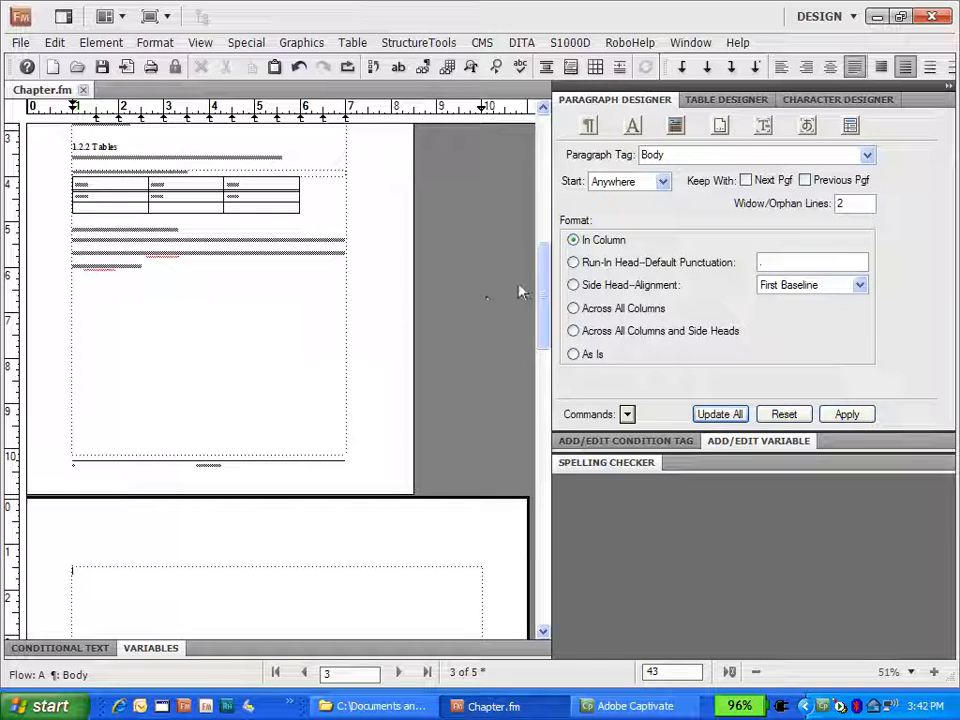
# Reapply the master pages from the moved Landscape paragraph on page 4 to update the layouts of pages 3 and 4.
pyautogui.moveTo(541, 262); pyautogui.dragTo(546, 392)
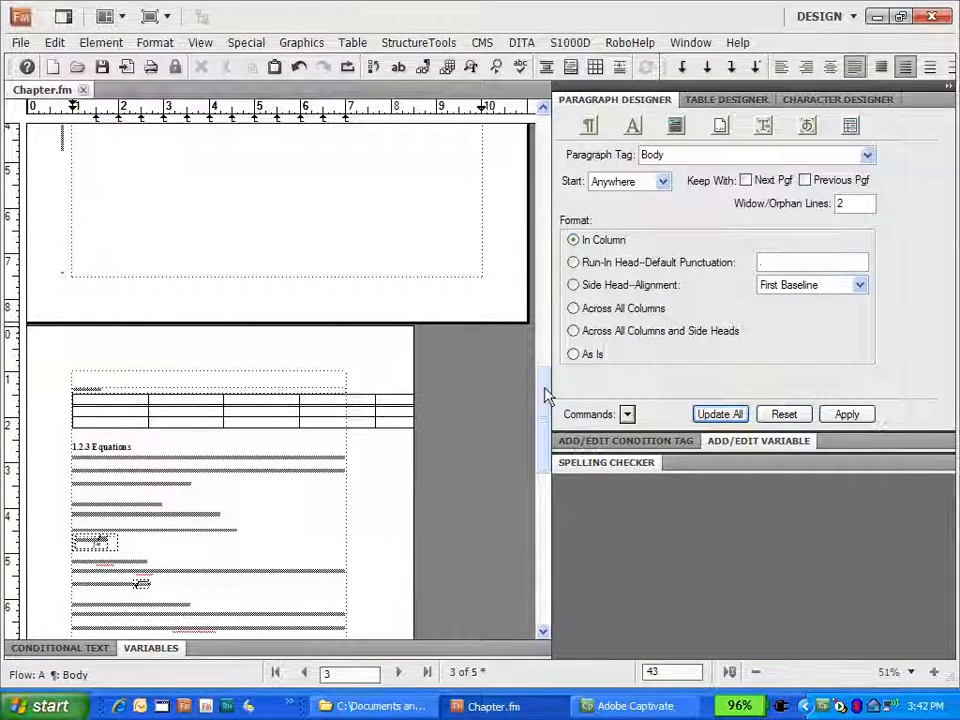
pyautogui.moveTo(545, 392)
pyautogui.mouseDown()
pyautogui.moveTo(540, 442)
pyautogui.moveTo(540, 343)
pyautogui.moveTo(541, 378)
pyautogui.mouseUp()
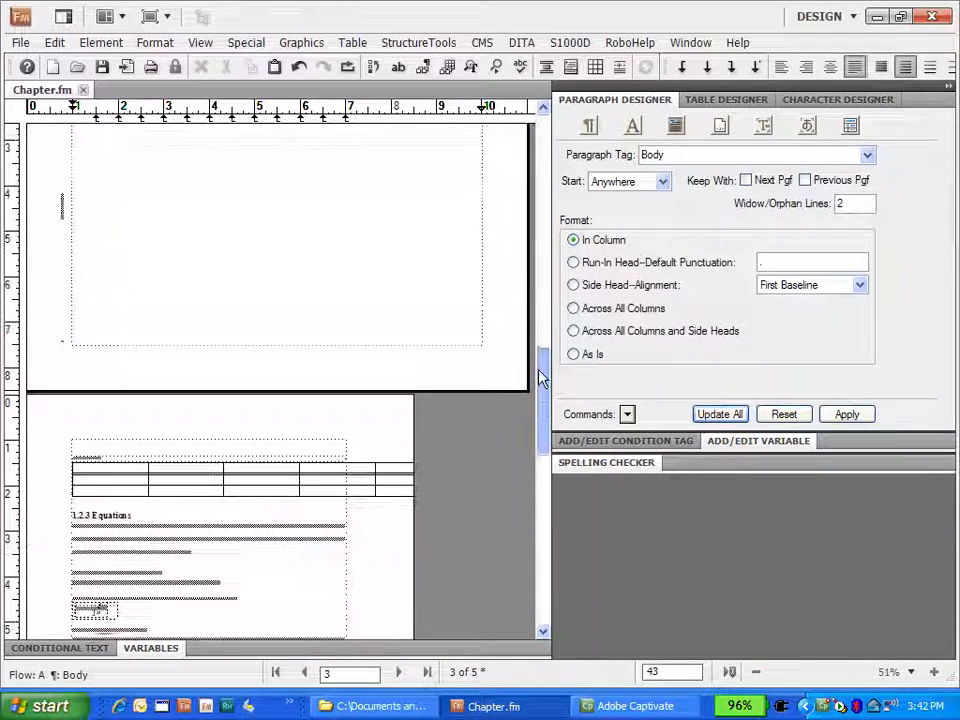
pyautogui.click(80, 448)
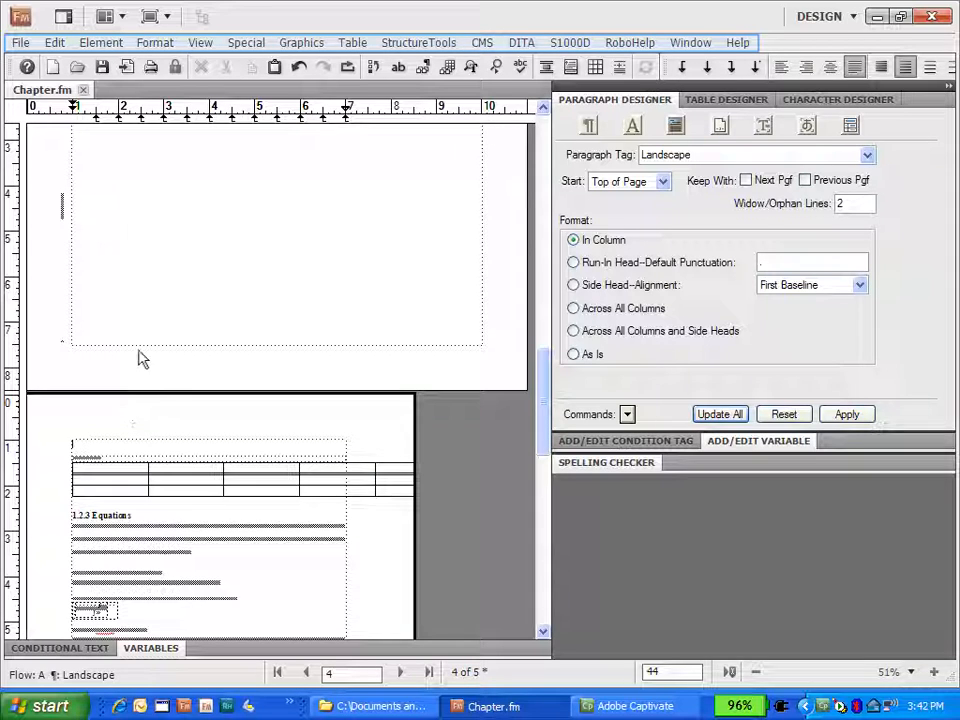
pyautogui.click(157, 45)
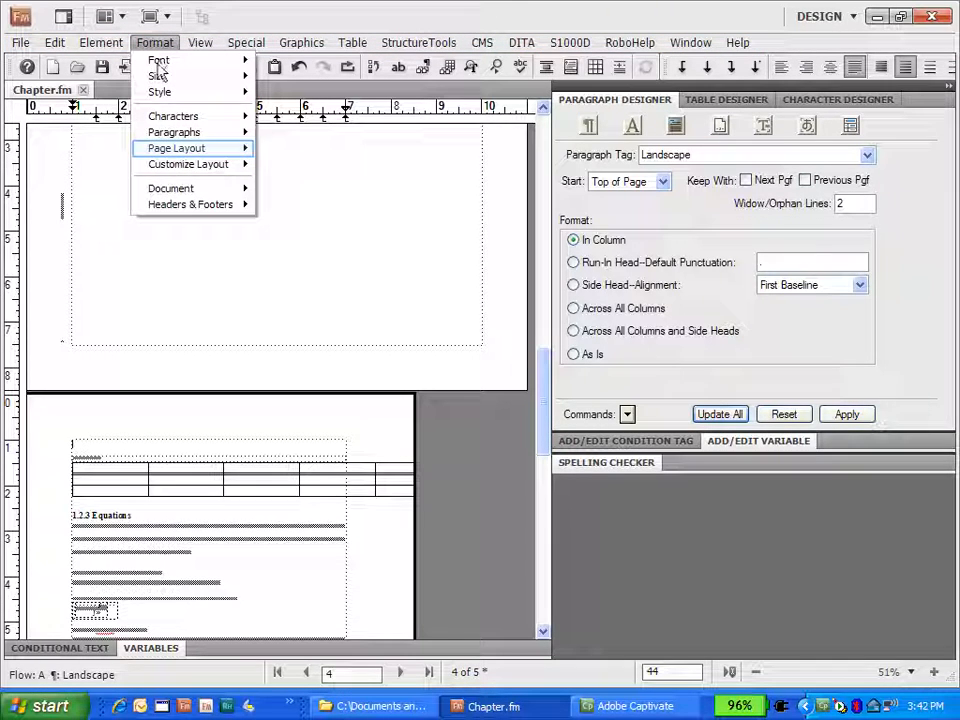
pyautogui.moveTo(190, 150)
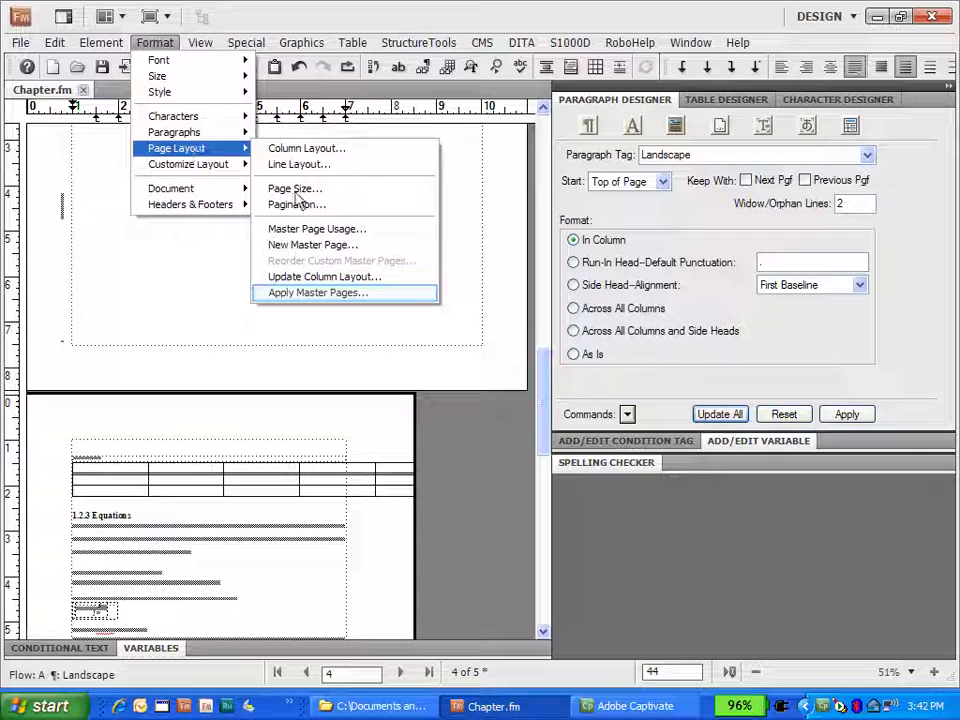
pyautogui.click(329, 300)
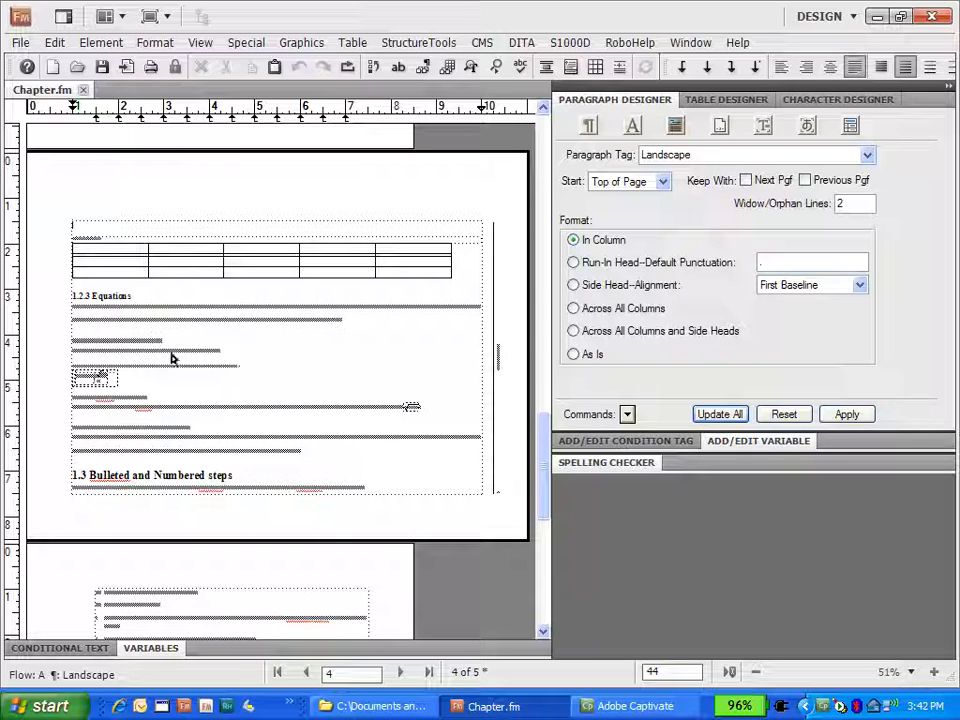
pyautogui.scroll(3, 108, 237)
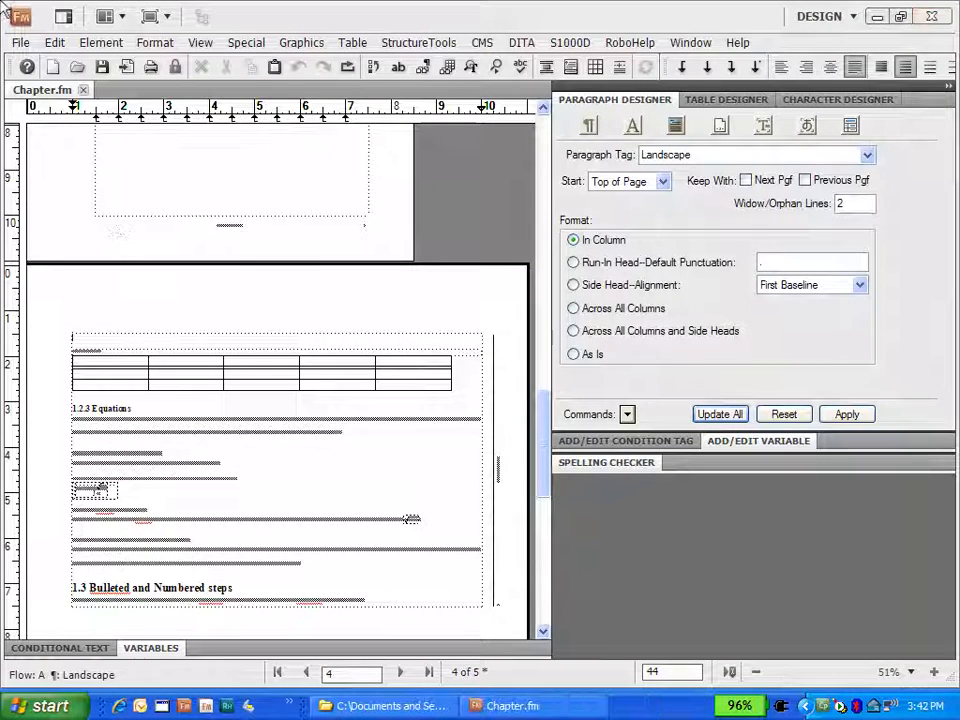